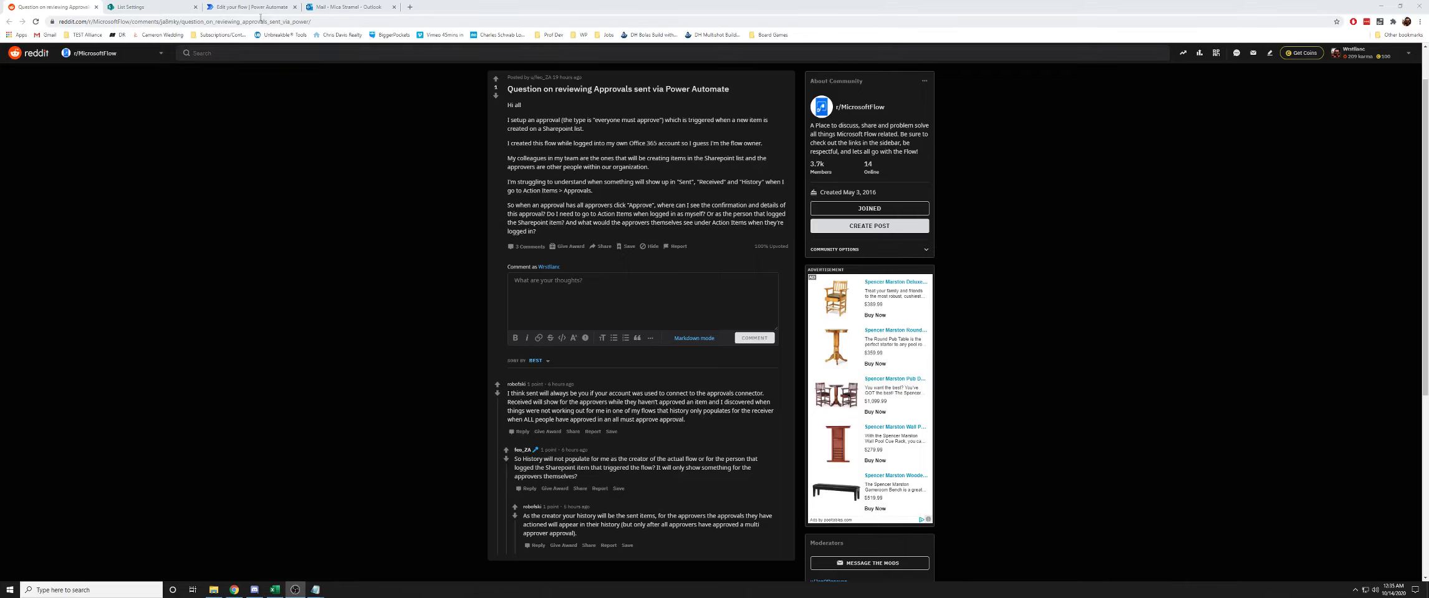
Switch to the Power Automate approvals page and examine the response details of the first received Dog Picture approval request.
left_click(263, 10)
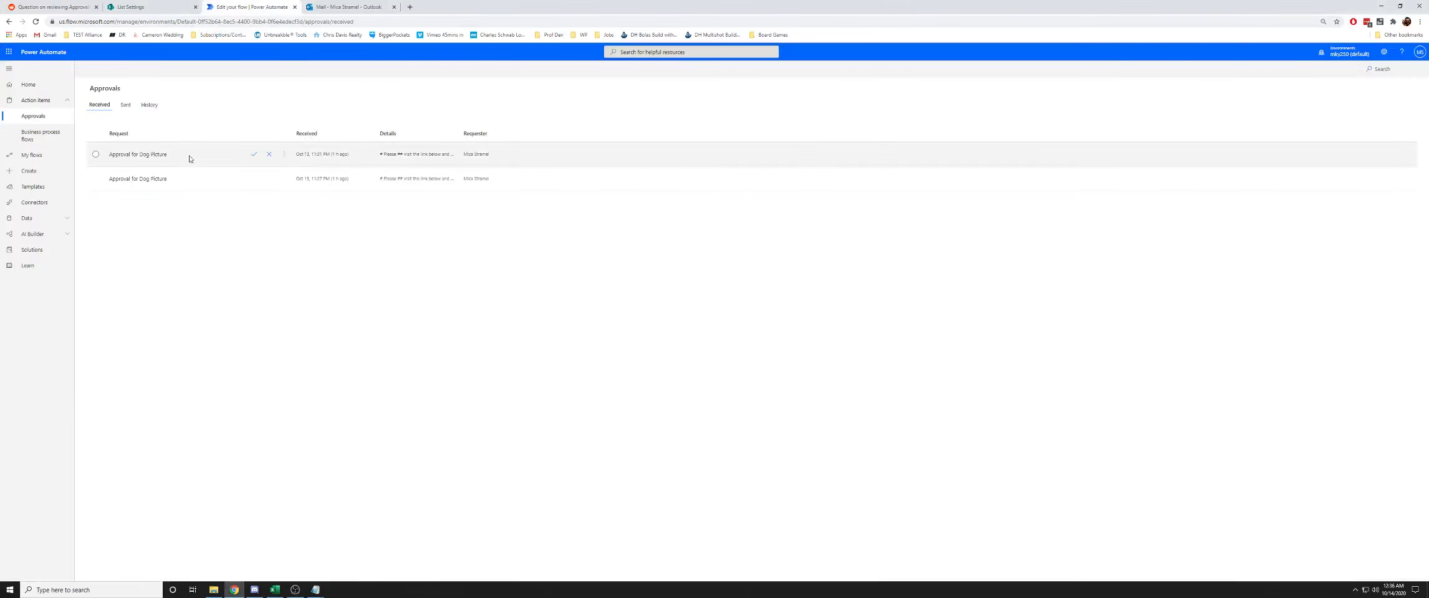
left_click(65, 104)
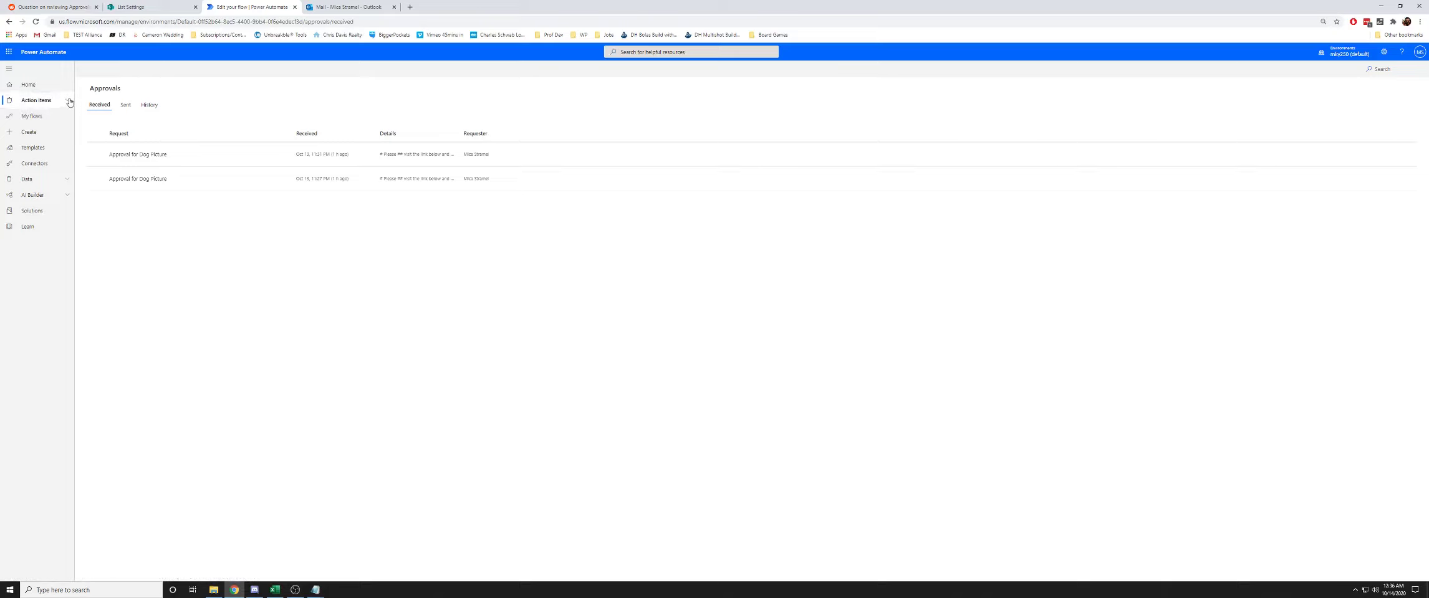
left_click(63, 102)
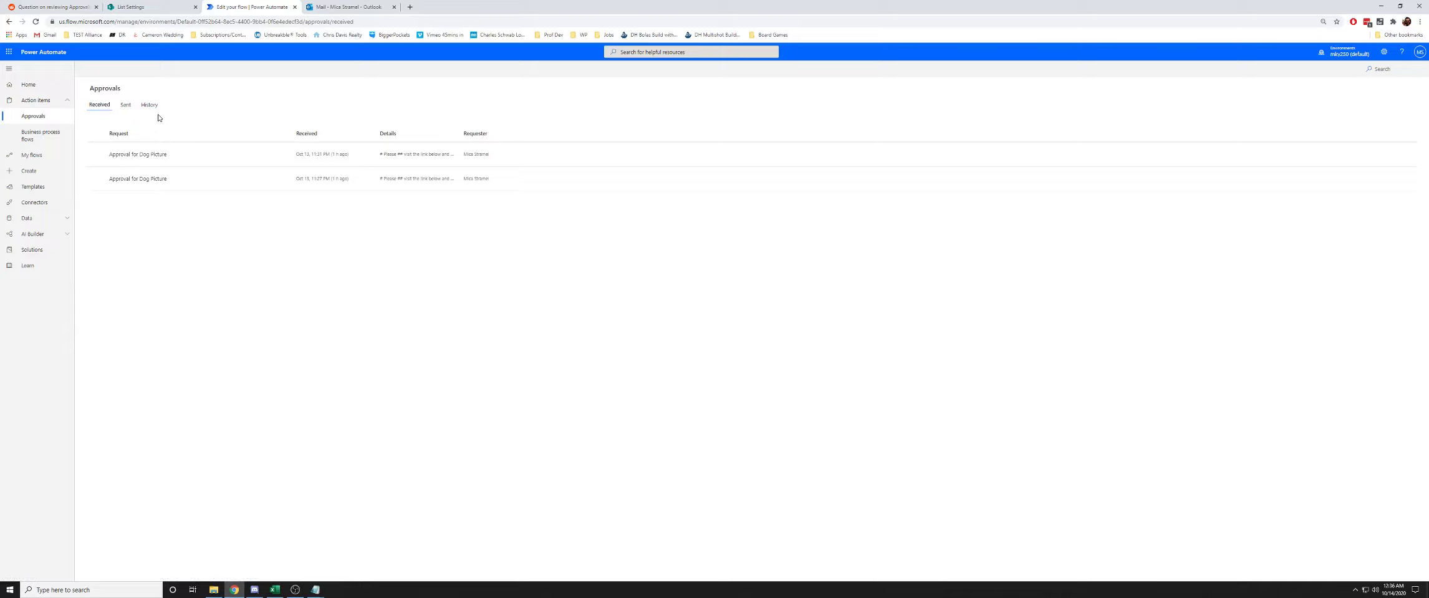
left_click(146, 155)
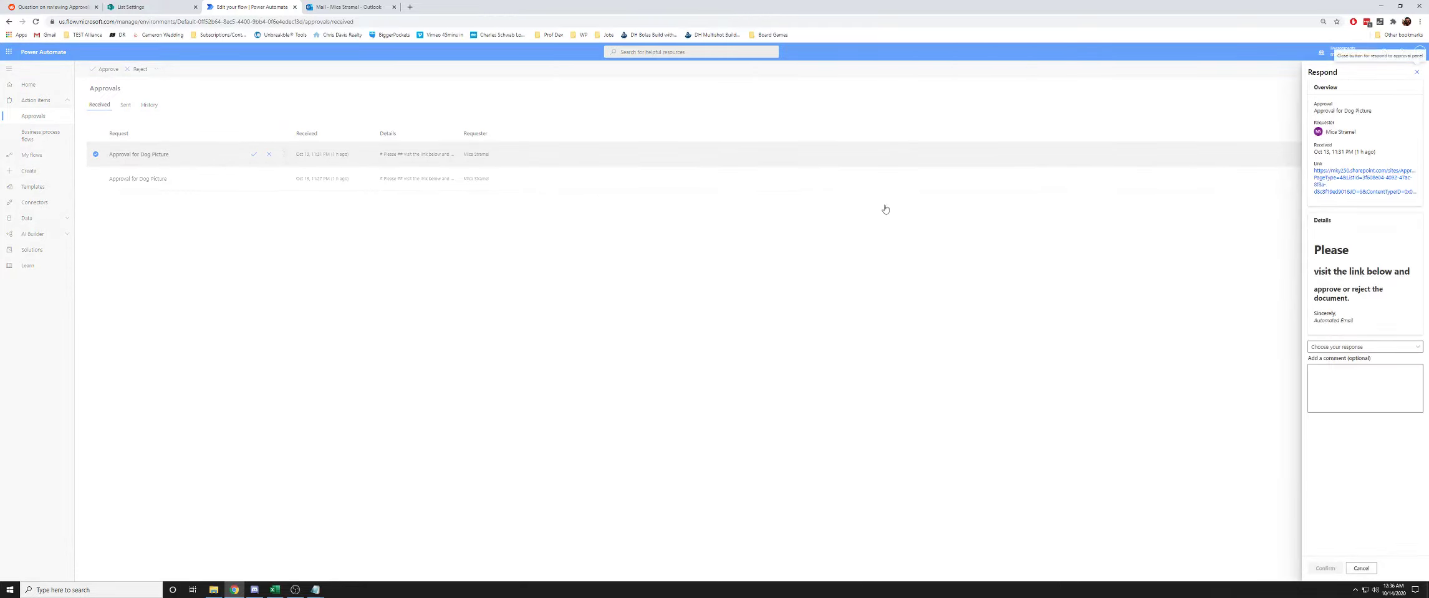
left_click(1419, 73)
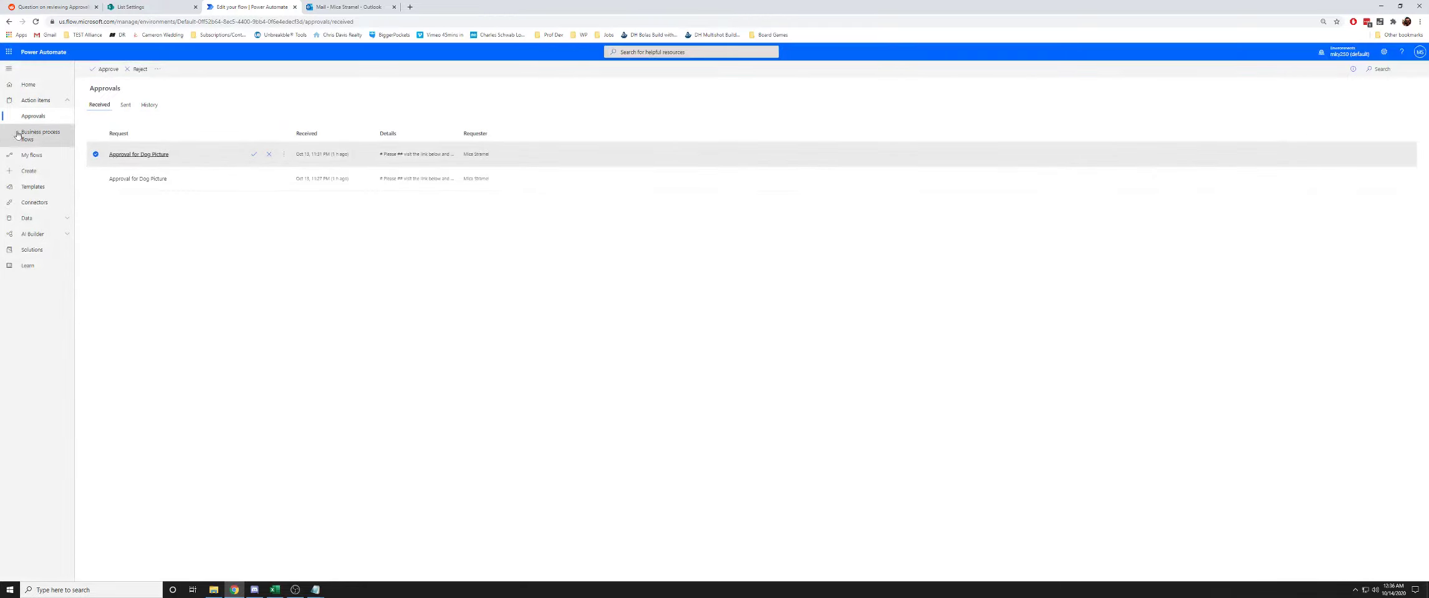
View the list of sent approval requests.
left_click(127, 110)
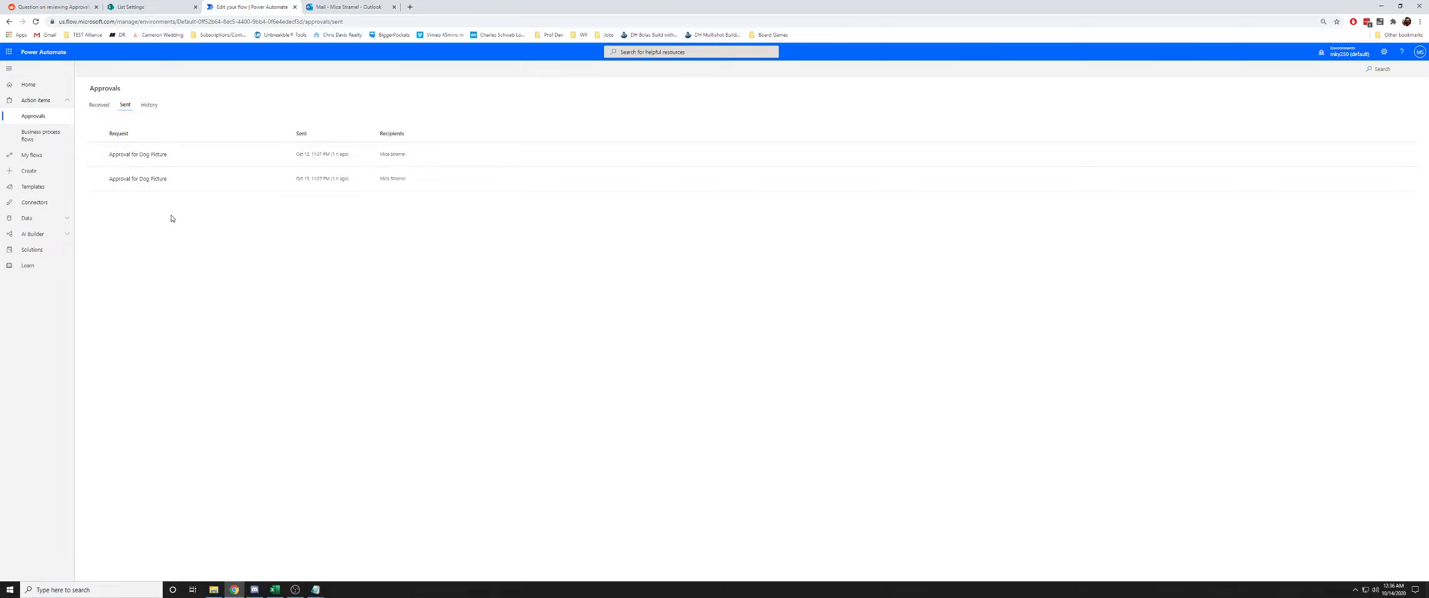
right_click(103, 112)
key("Escape")
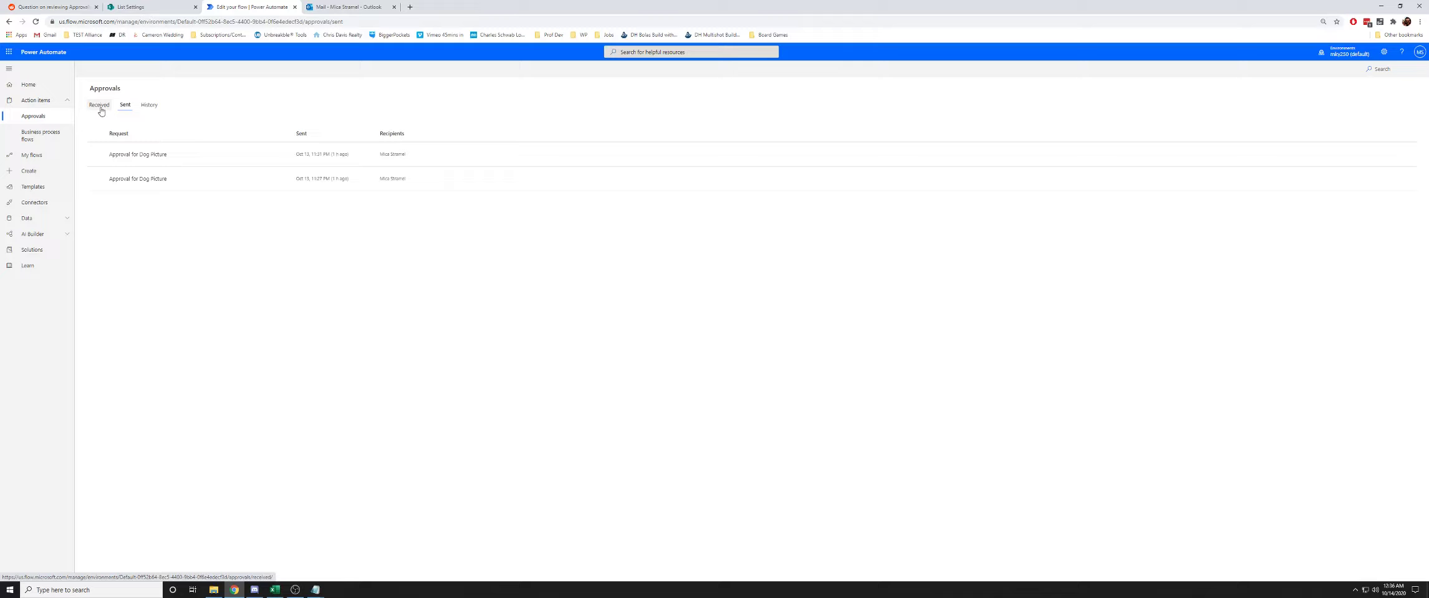
View the approval history and examine the details of its topmost Dog Picture request.
left_click(146, 110)
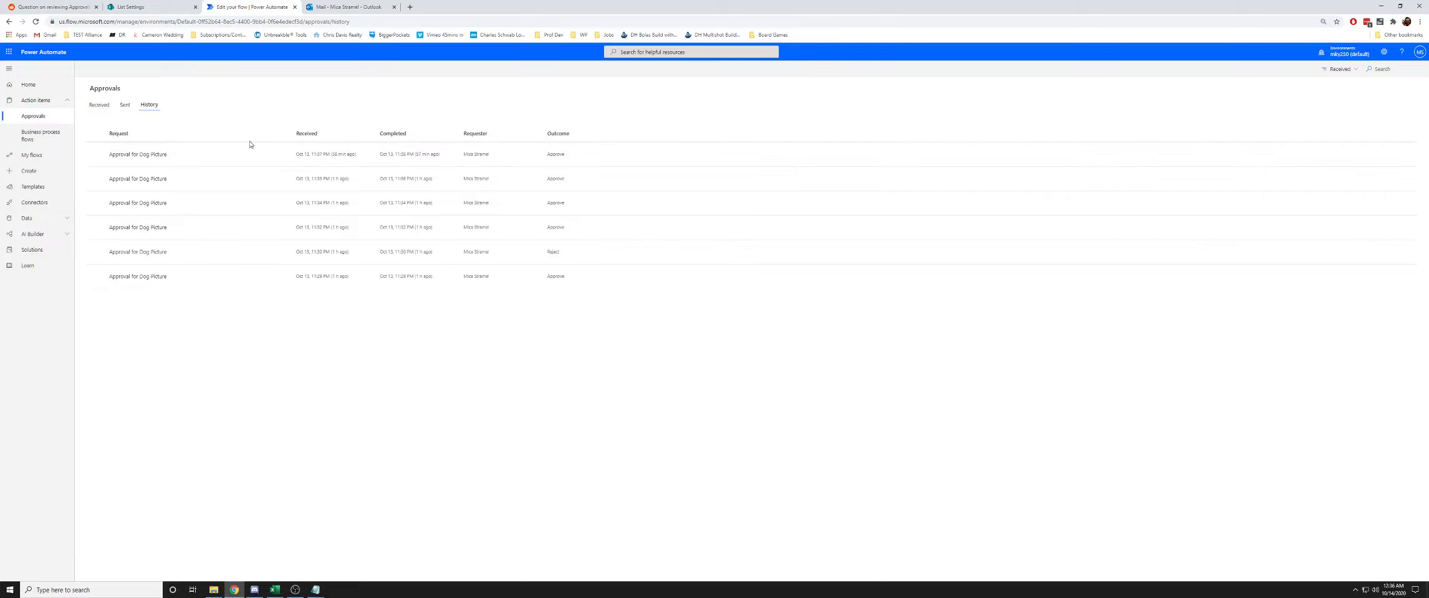
left_click(163, 155)
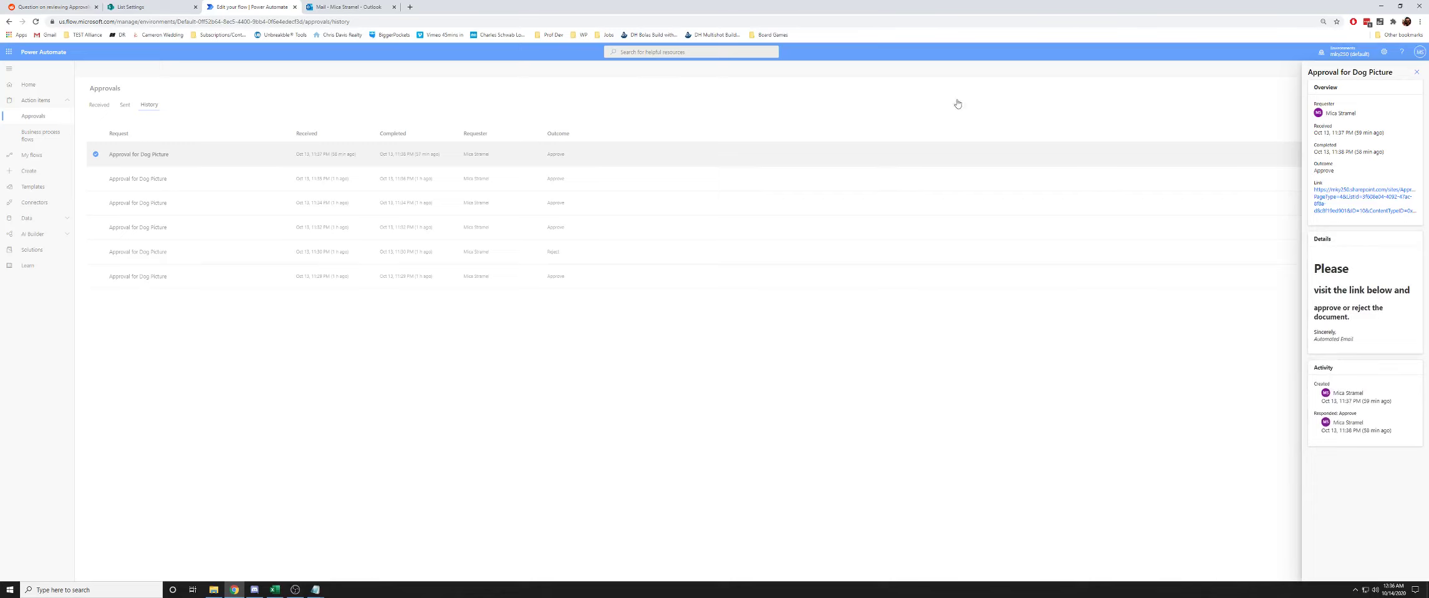
left_click(910, 97)
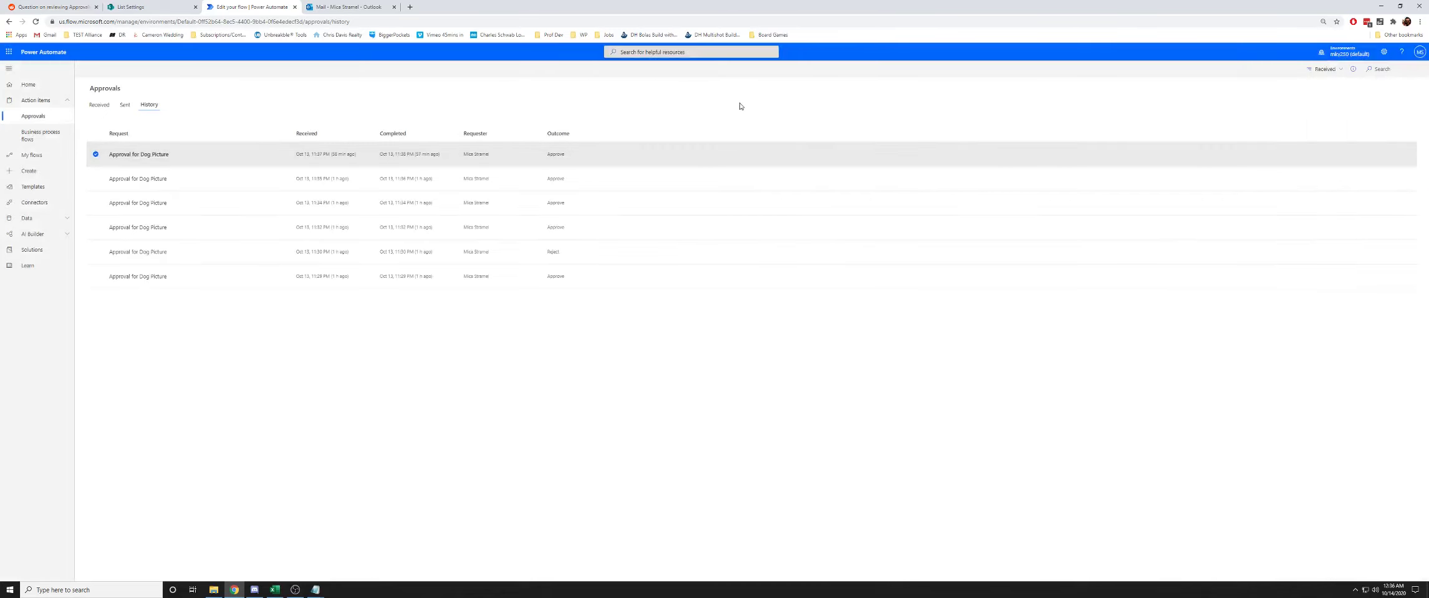
right_click(438, 96)
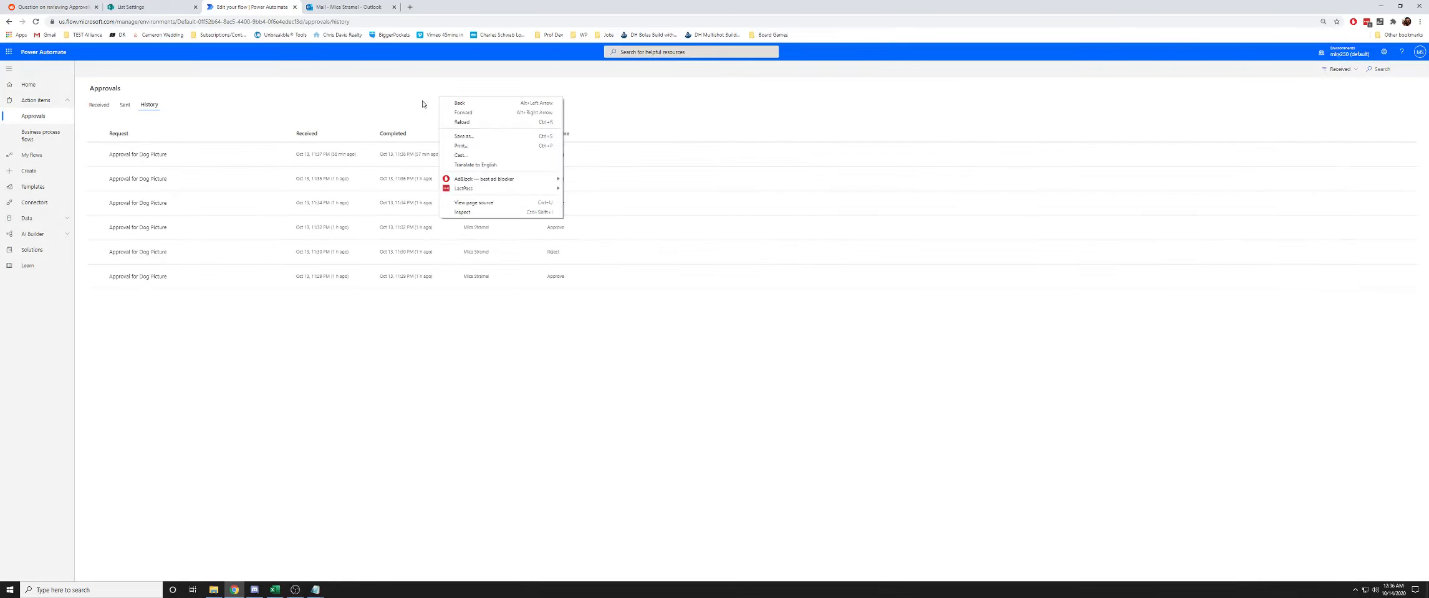
key("Escape")
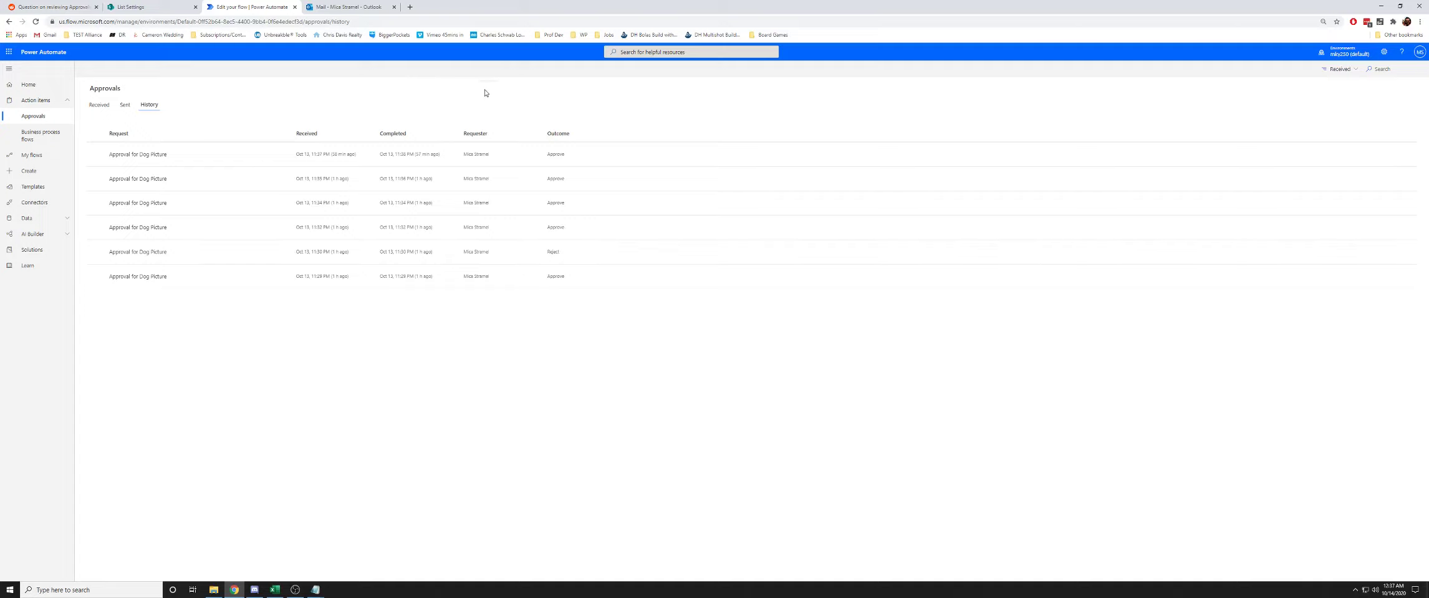
Switch to the SharePoint settings of the Approvals list and review its columns table and the advanced settings entry.
left_click(150, 9)
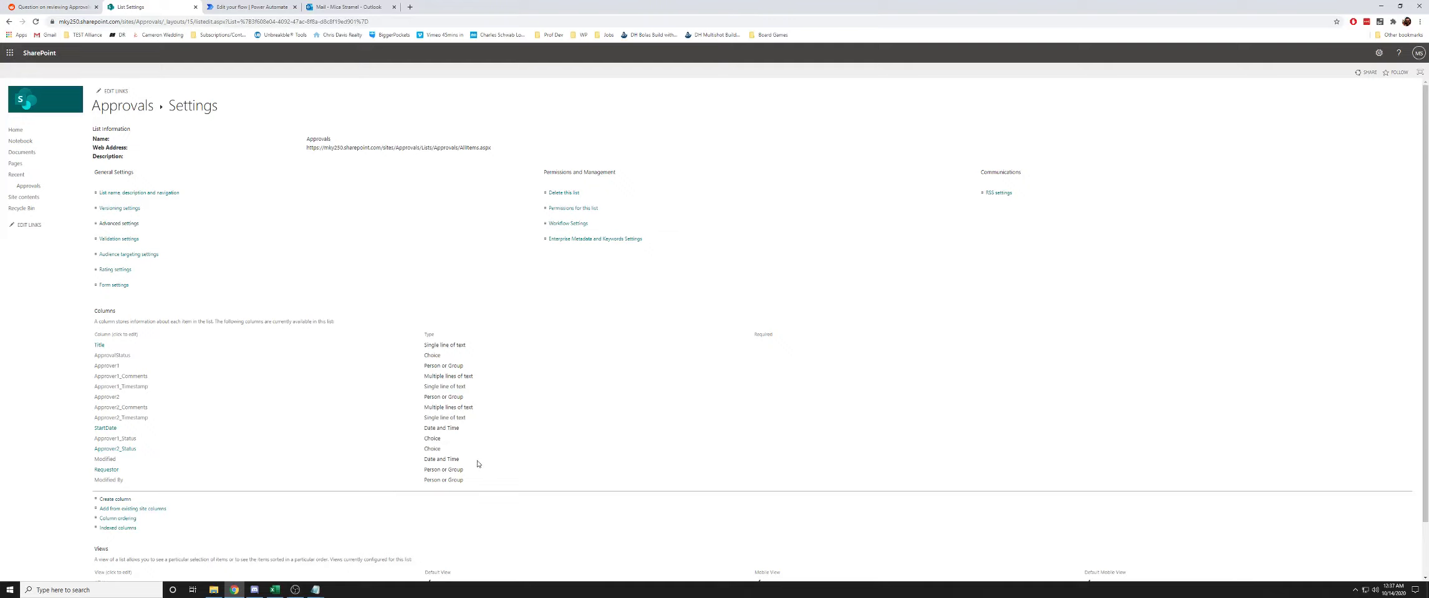
left_click_drag(472, 483, 476, 287)
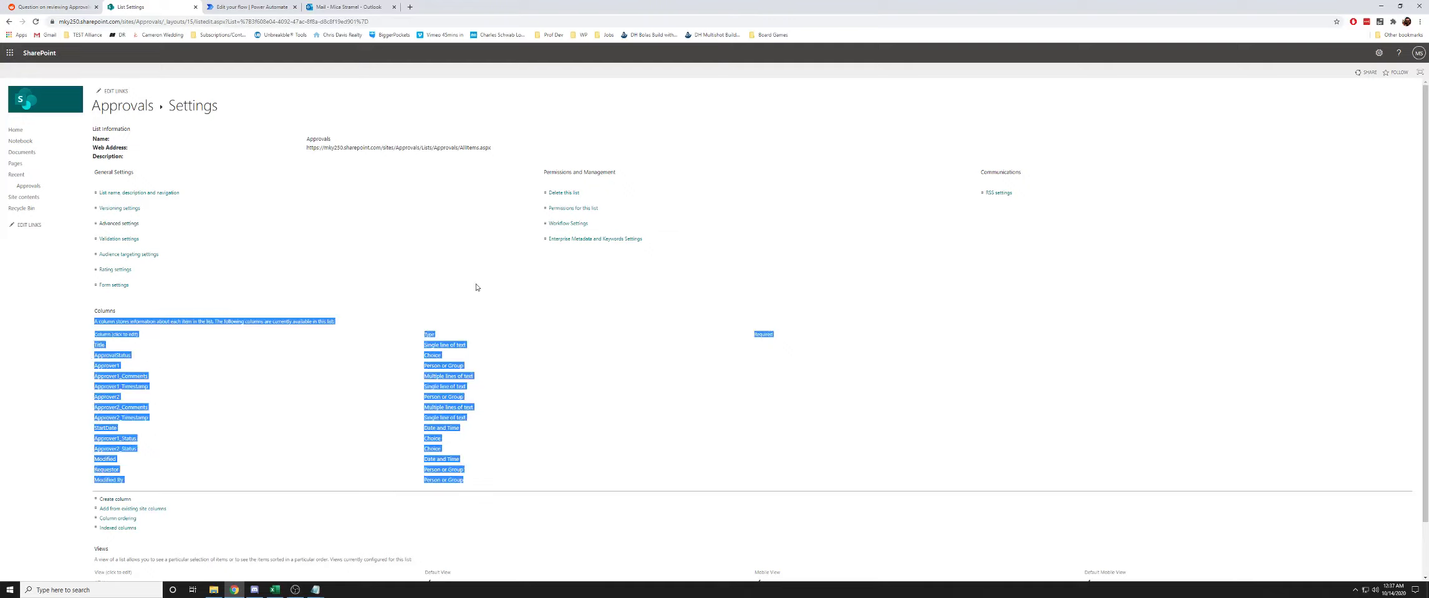
left_click(476, 288)
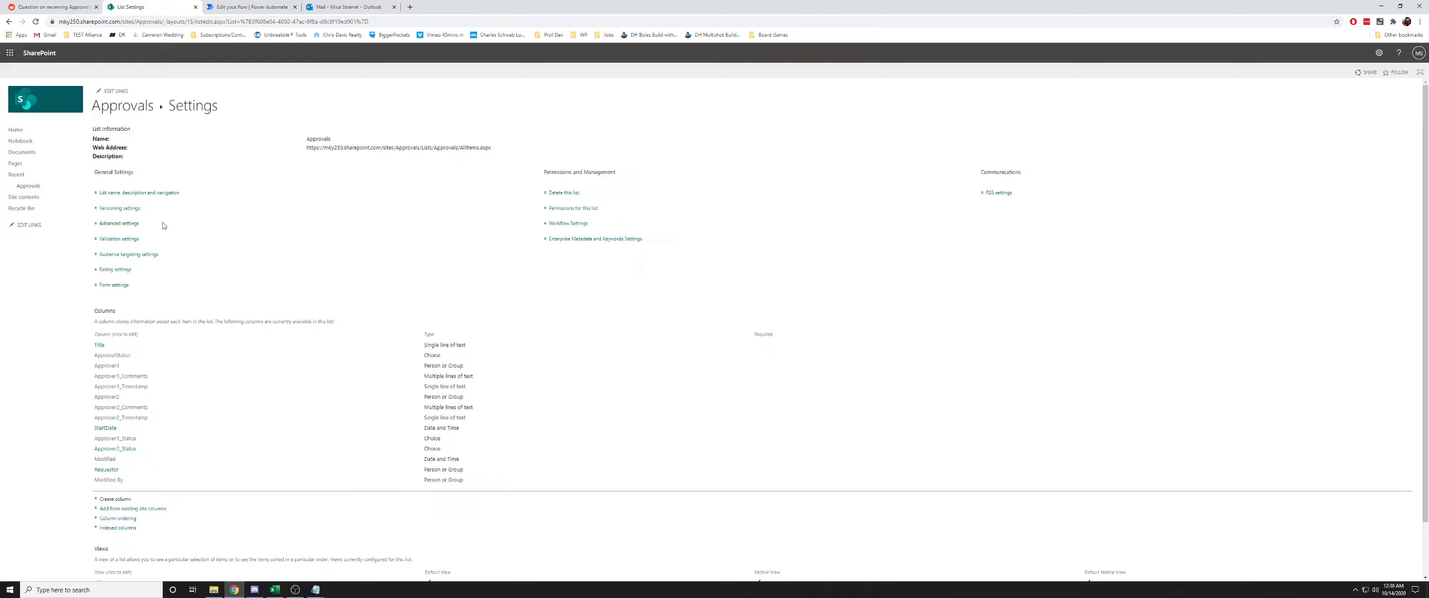
left_click_drag(162, 226, 95, 228)
left_click(581, 118)
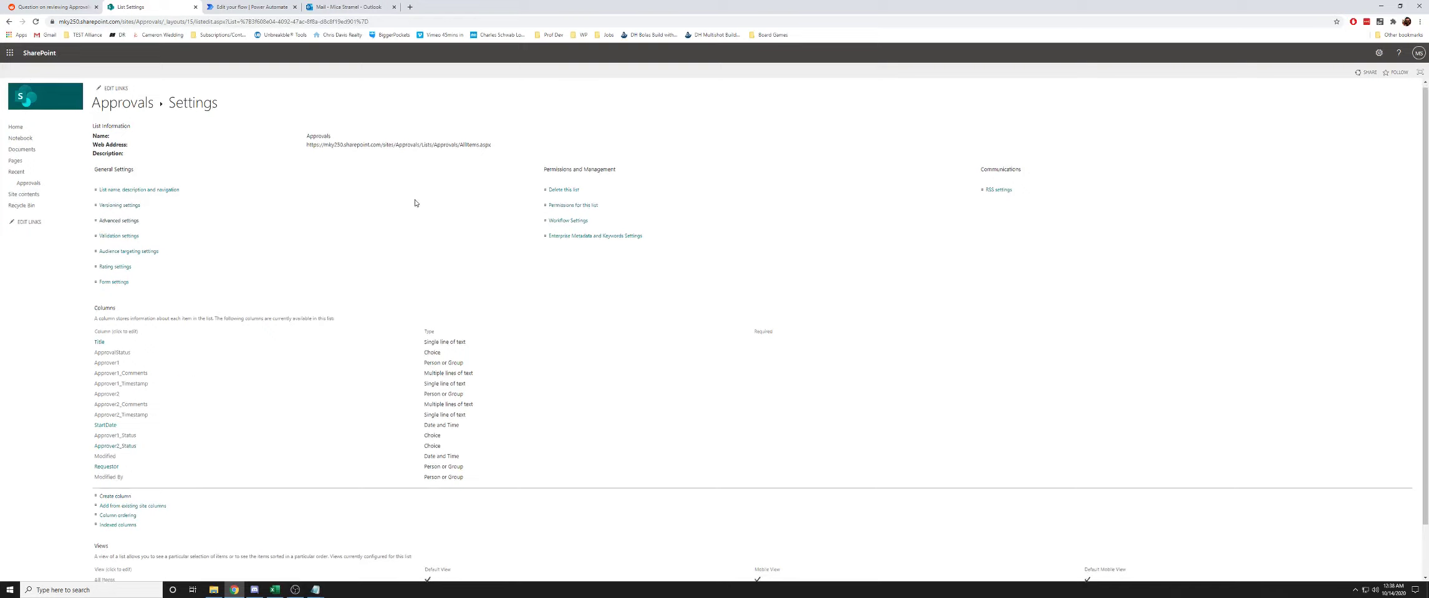
Examine the ApprovalStatus column and the comments, timestamp and status columns of both approvers in the Approvals list settings.
scroll(413, 263, "down", 1)
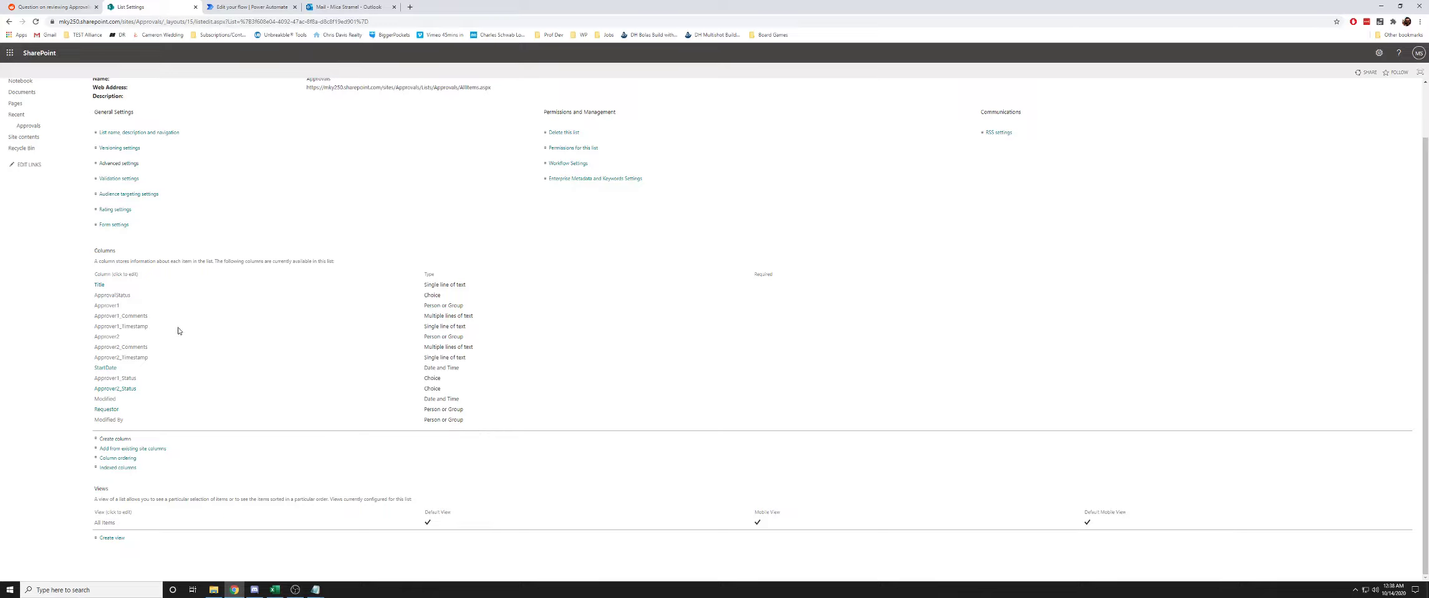
left_click_drag(142, 298, 95, 299)
left_click_drag(158, 329, 92, 382)
double_click(104, 382)
left_click_drag(151, 359, 95, 346)
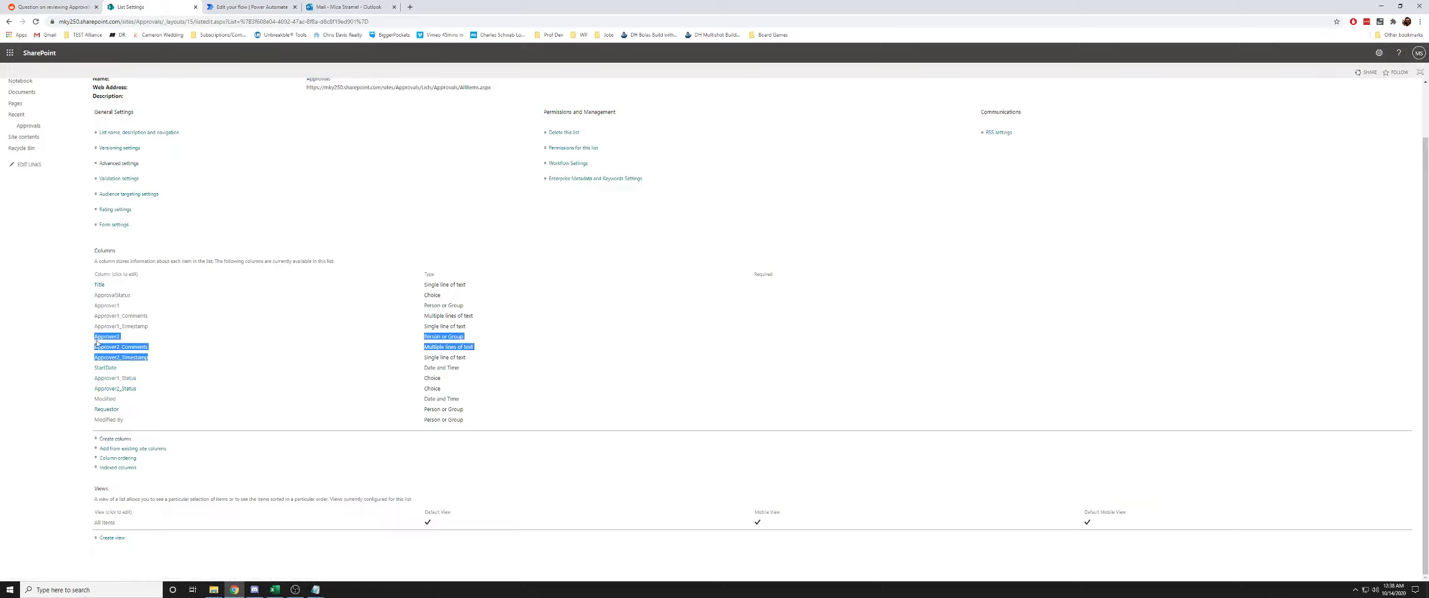
double_click(98, 389)
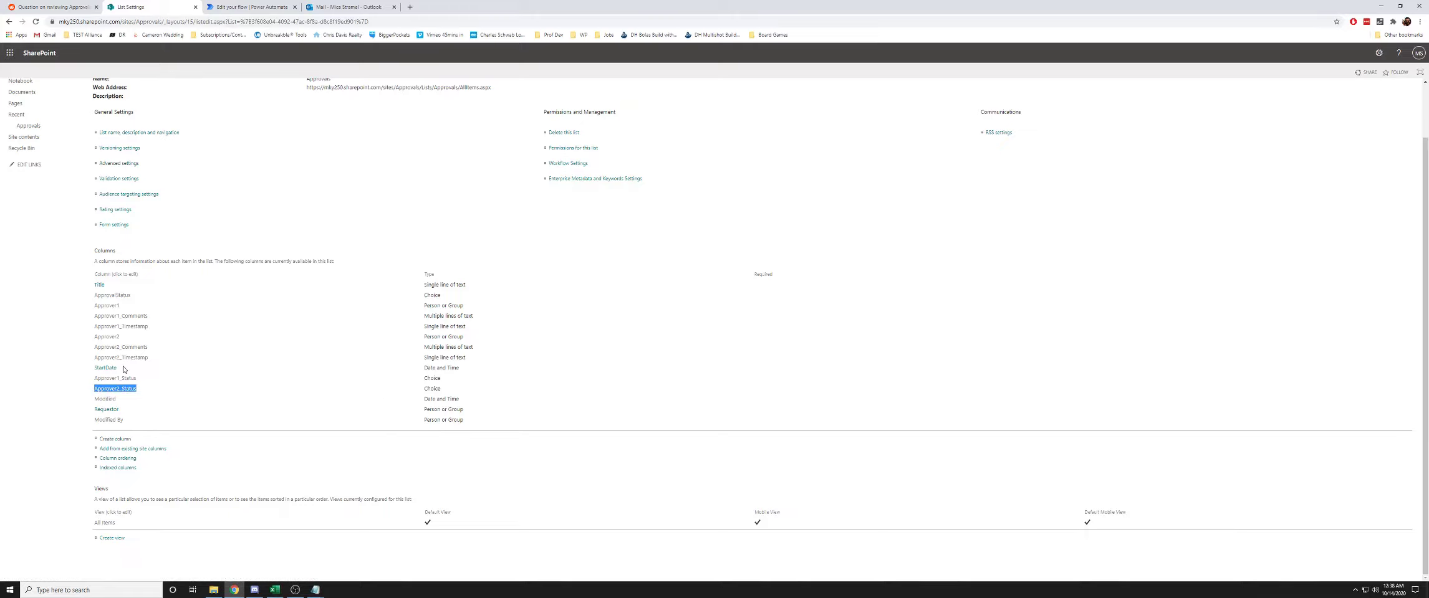
Examine the StartDate, Requestor and Modified By columns, and the Person or Group types of the approver columns.
double_click(98, 369)
left_click(71, 372)
left_click_drag(114, 369, 95, 368)
left_click_drag(120, 410, 93, 411)
left_click(788, 252)
left_click_drag(467, 423, 424, 422)
left_click(469, 421)
left_click_drag(469, 420, 310, 422)
left_click_drag(142, 417, 94, 417)
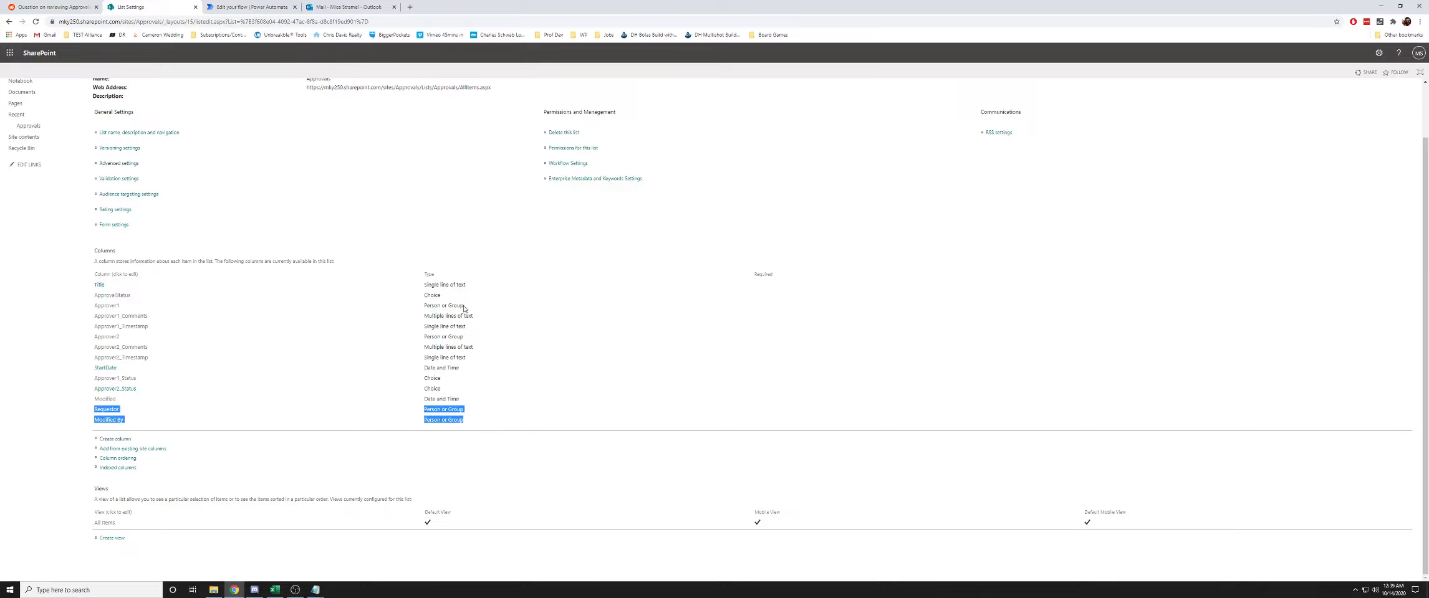
left_click_drag(463, 308, 423, 340)
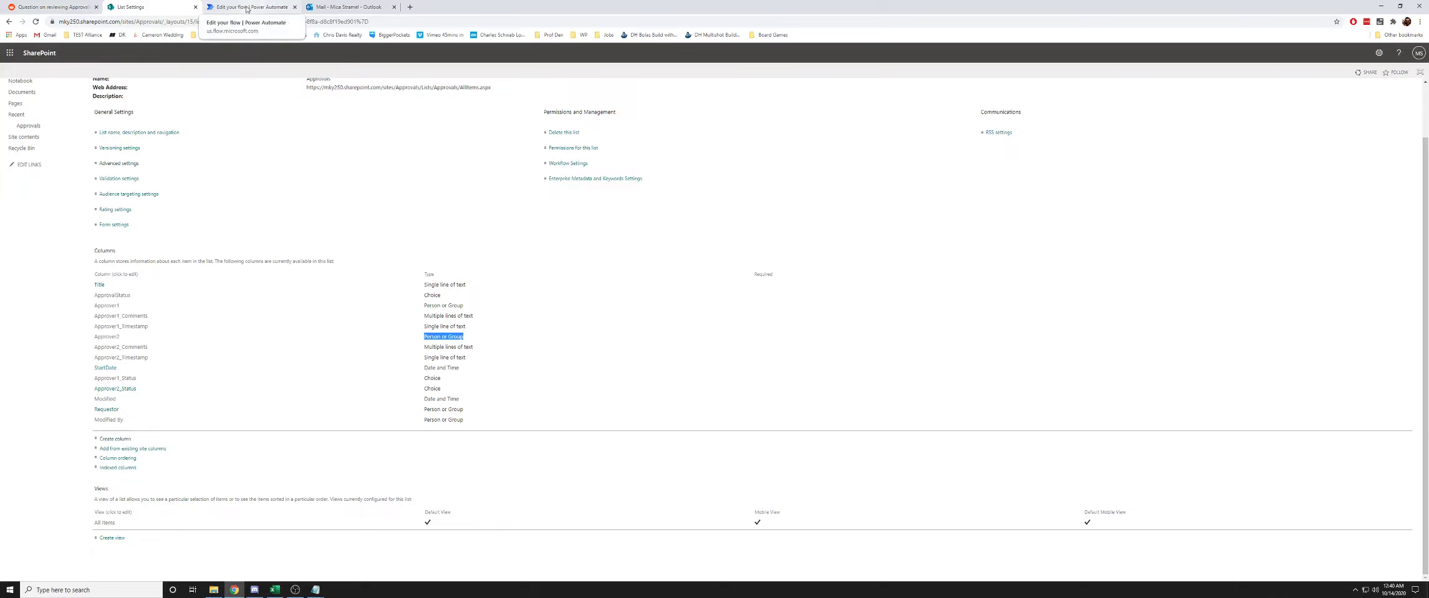
Open the Approvals list's All Items view using the web address copied from its settings.
triple_click(403, 87)
key("ctrl+c")
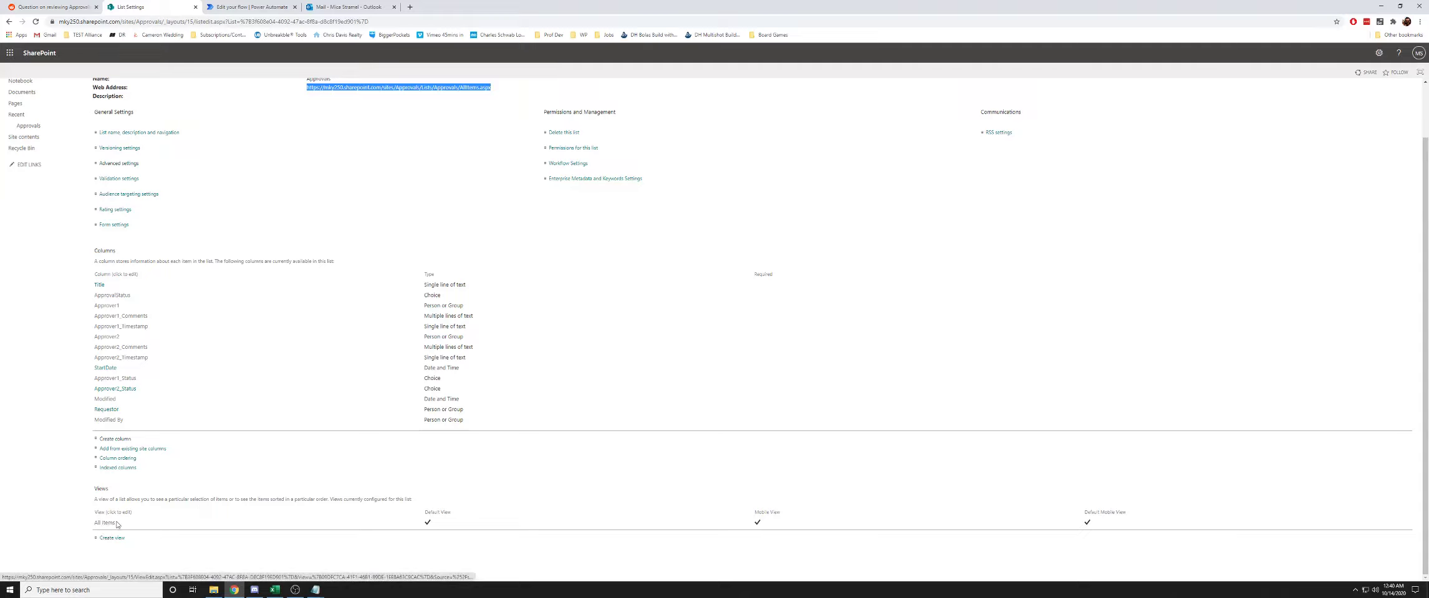
left_click(398, 21)
key("ctrl+v")
key("Return")
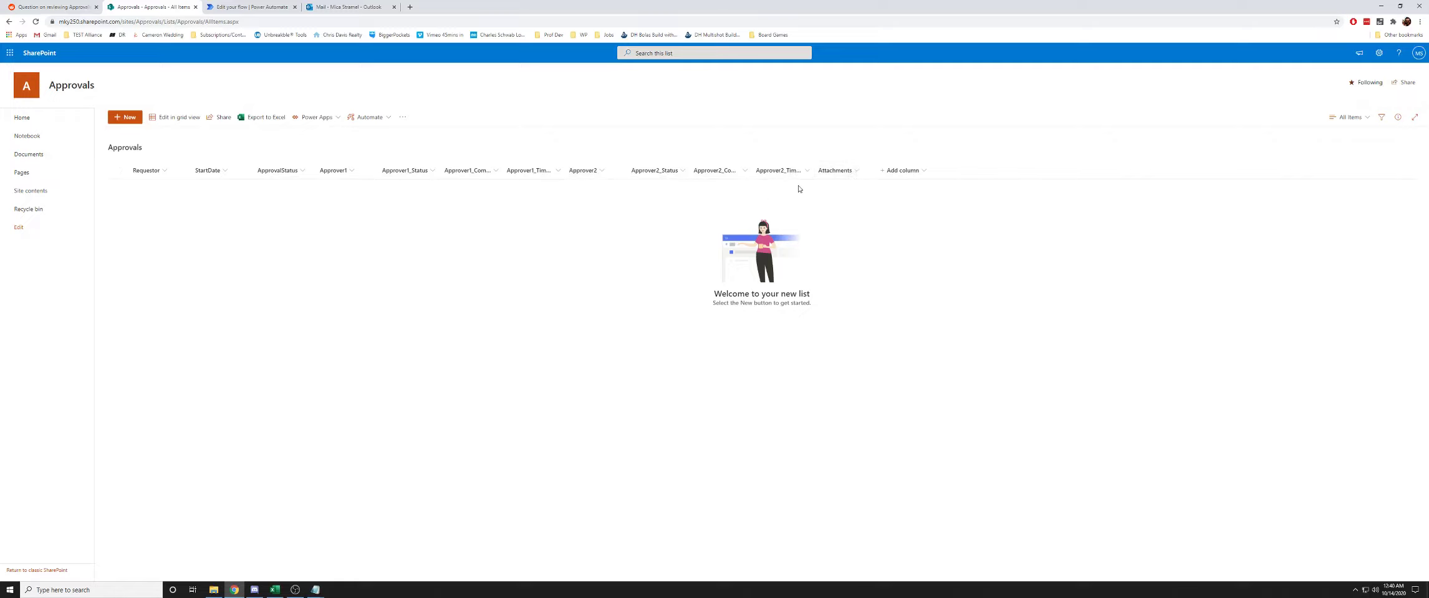
Open a new item form in the Approvals list, review its fields and form editing options, and cancel the item.
left_click(128, 120)
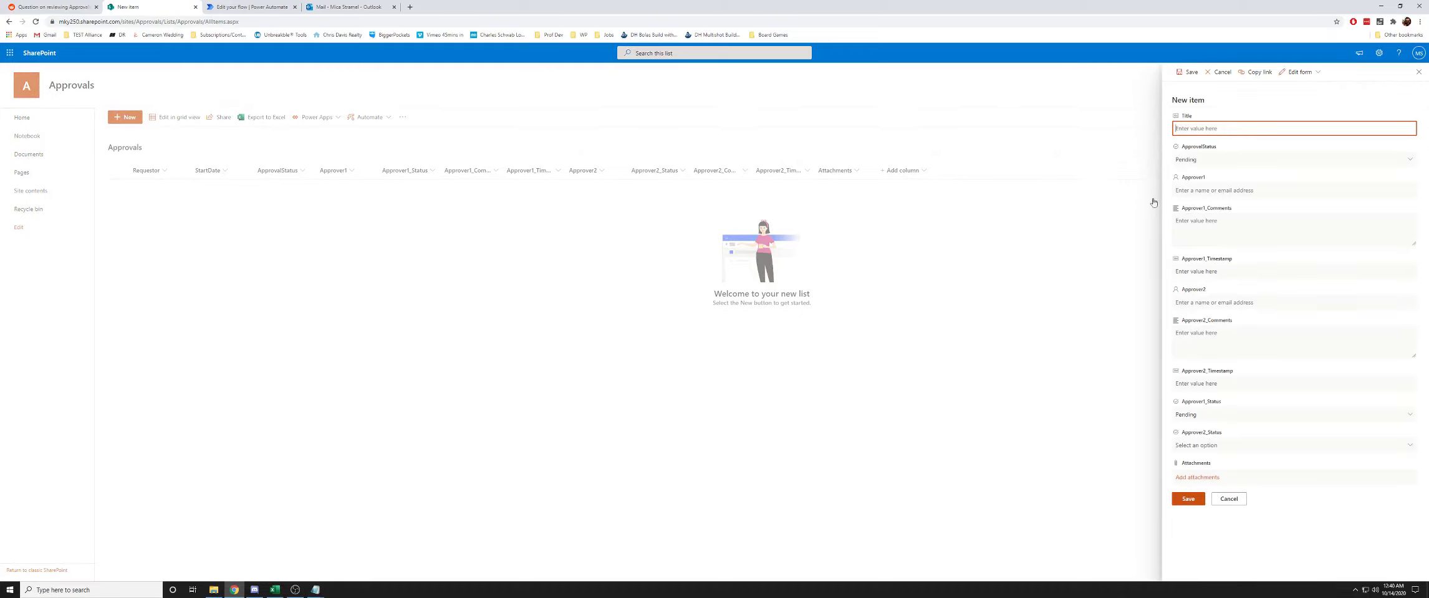
left_click(1319, 74)
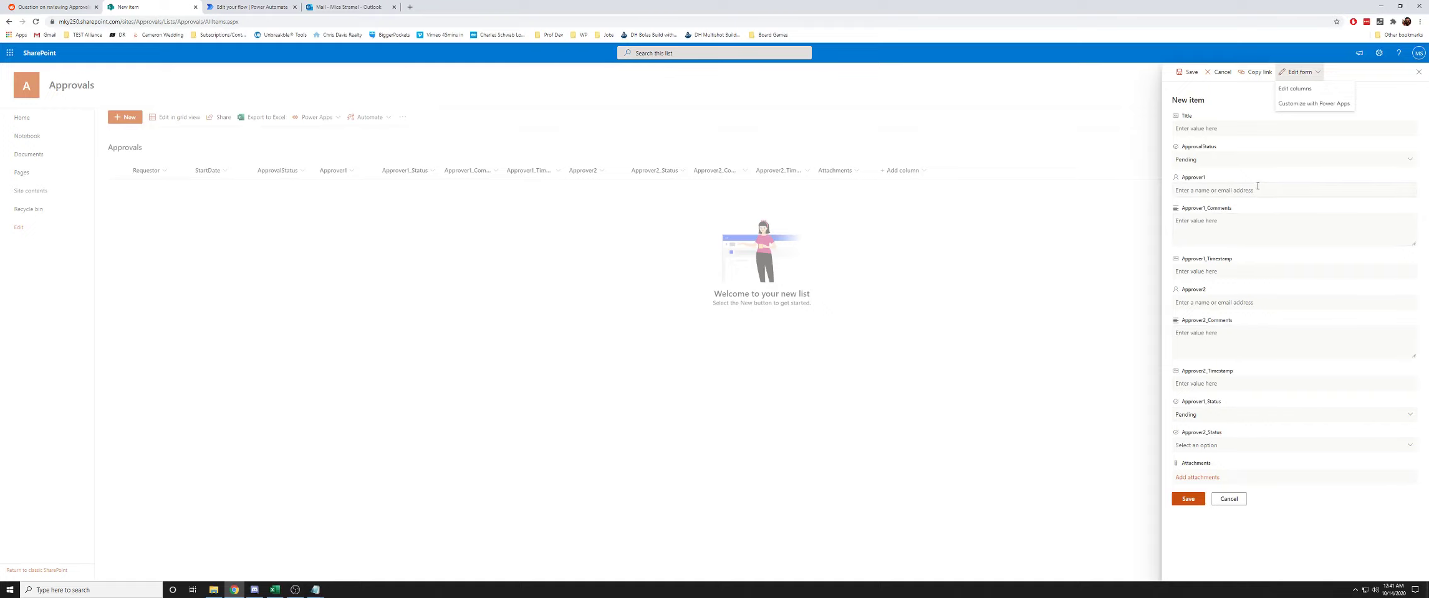
left_click(1213, 478)
left_click(1228, 499)
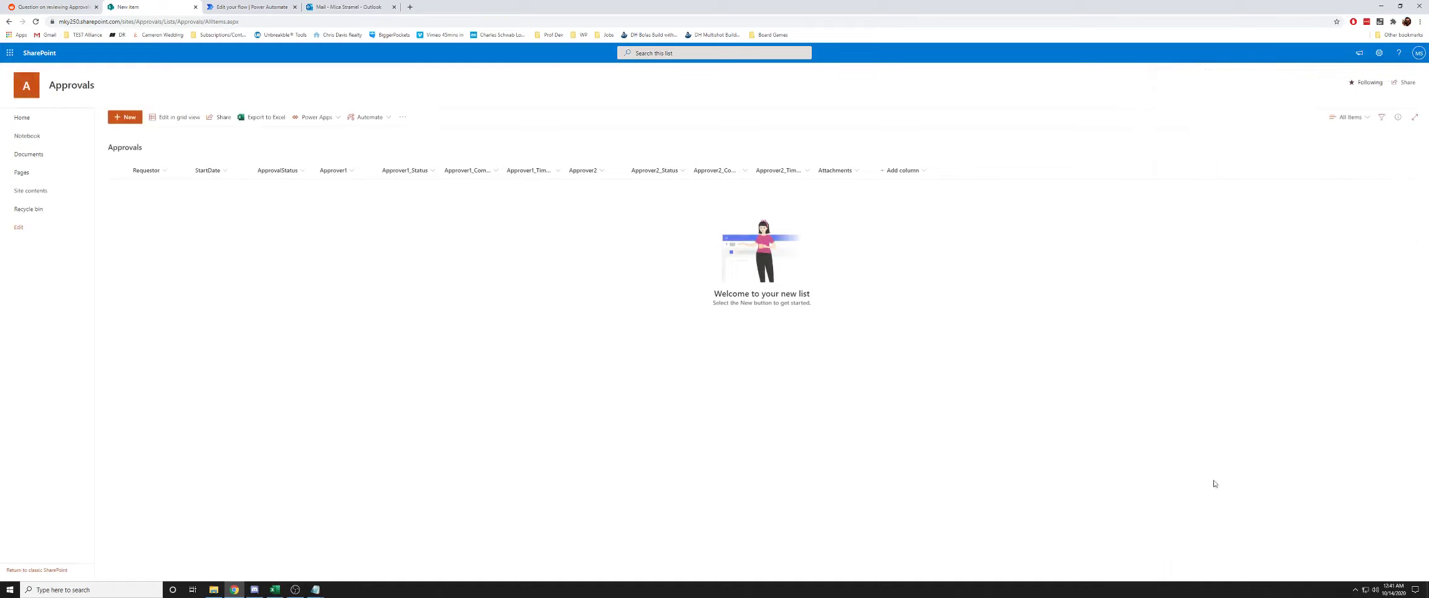
Switch to Power Automate and open the Approval Flow from the user's own flows for editing.
left_click(258, 8)
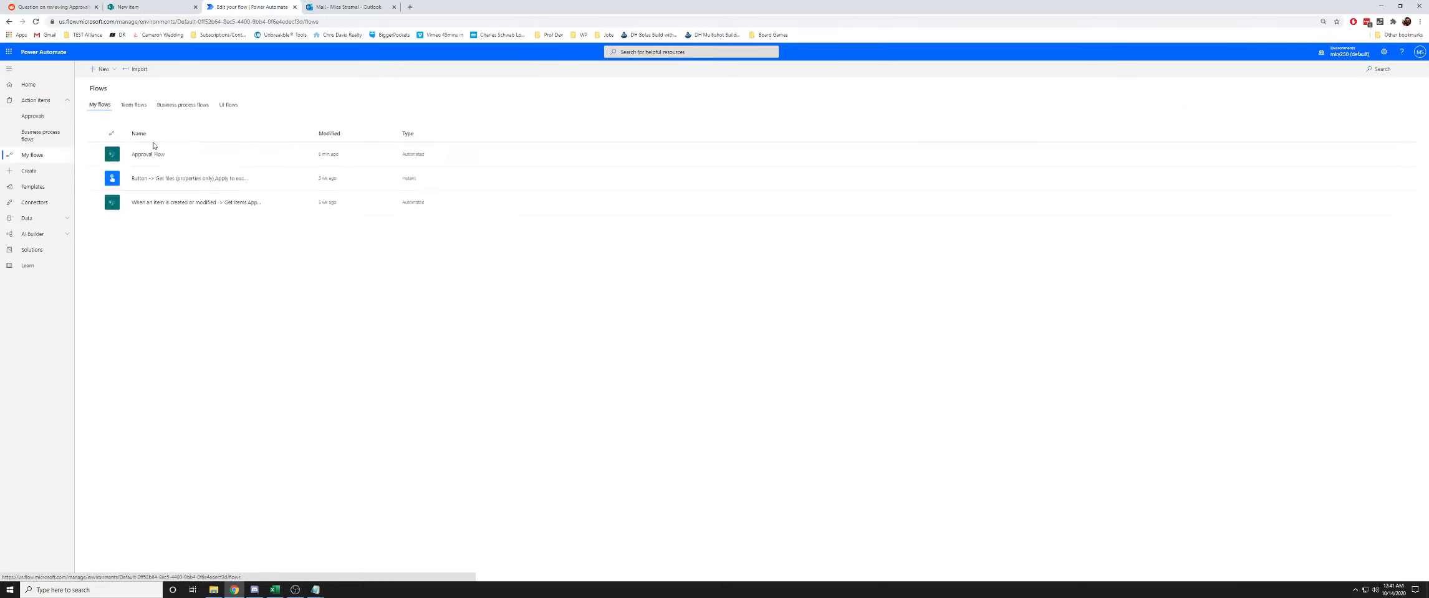
left_click(278, 156)
left_click(278, 156)
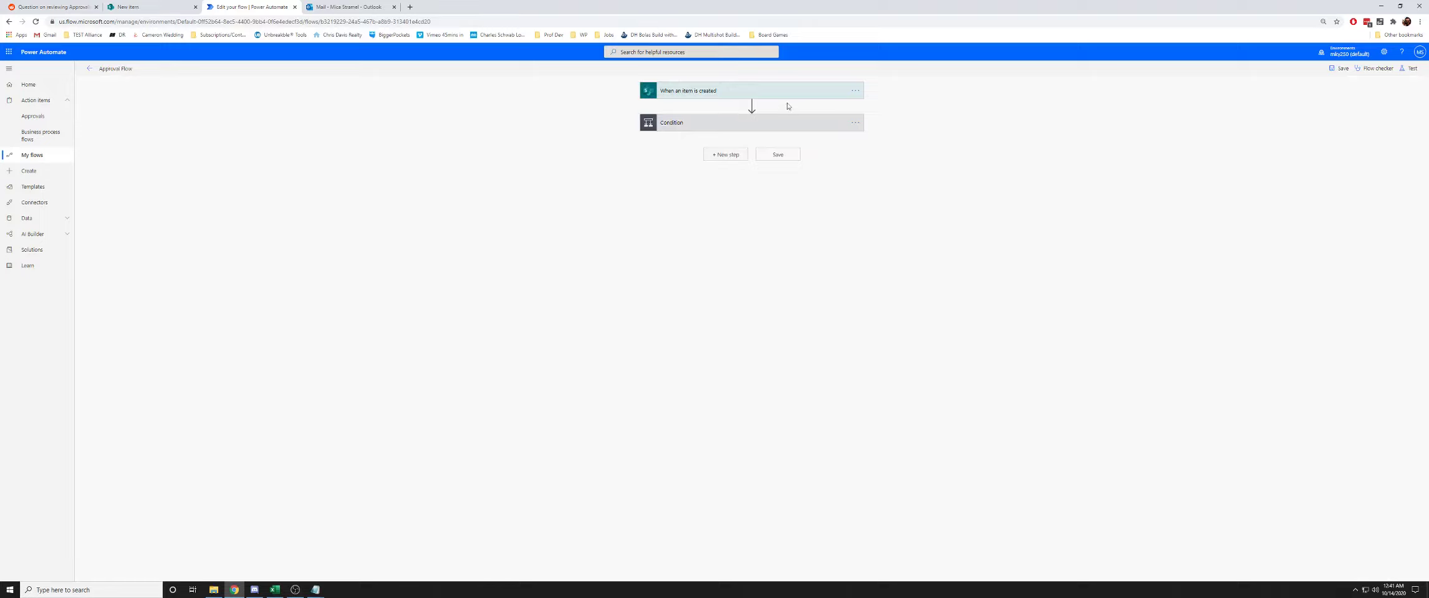
Expand the top Condition, its yes-branch approval action and Condition 2 to inspect their settings.
left_click(780, 130)
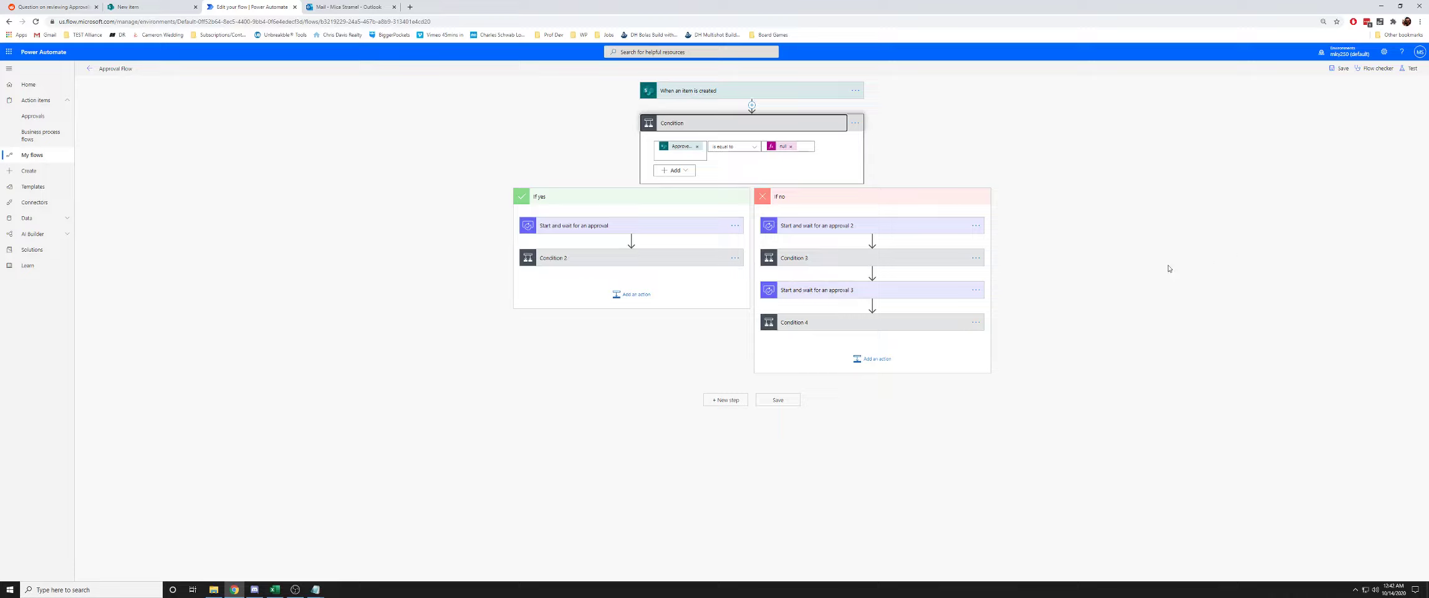
left_click(645, 226)
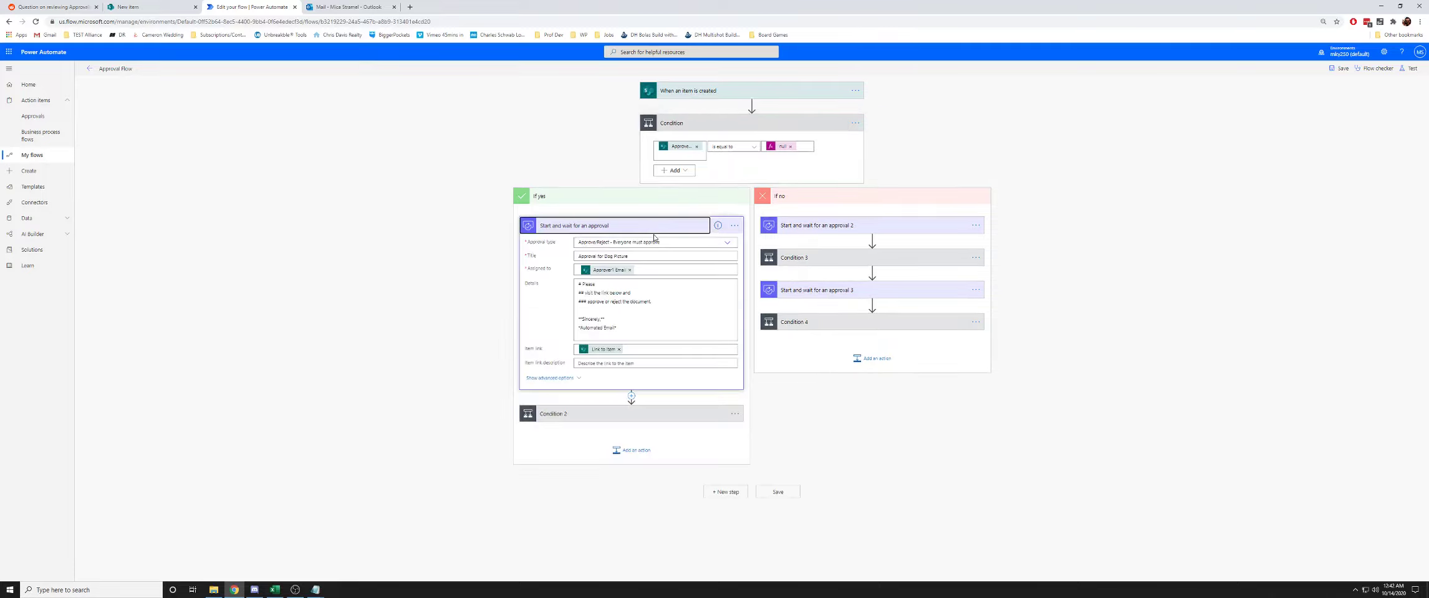
left_click(662, 415)
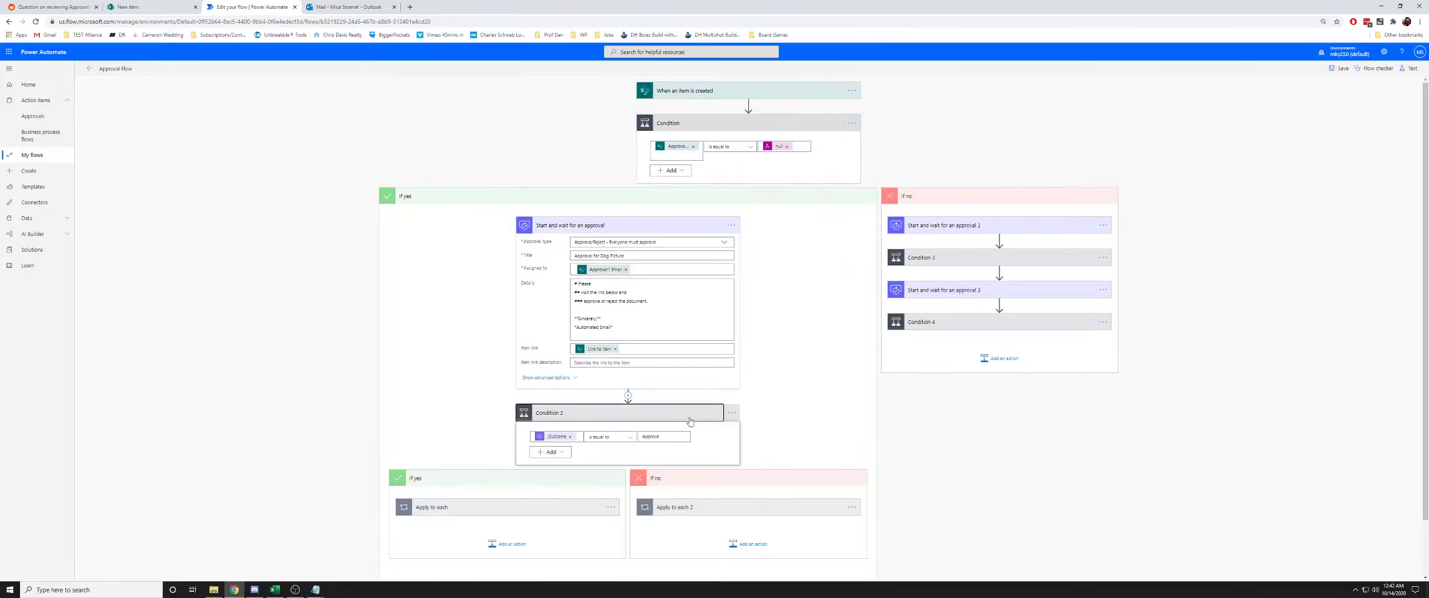
scroll(686, 422, "down", 1)
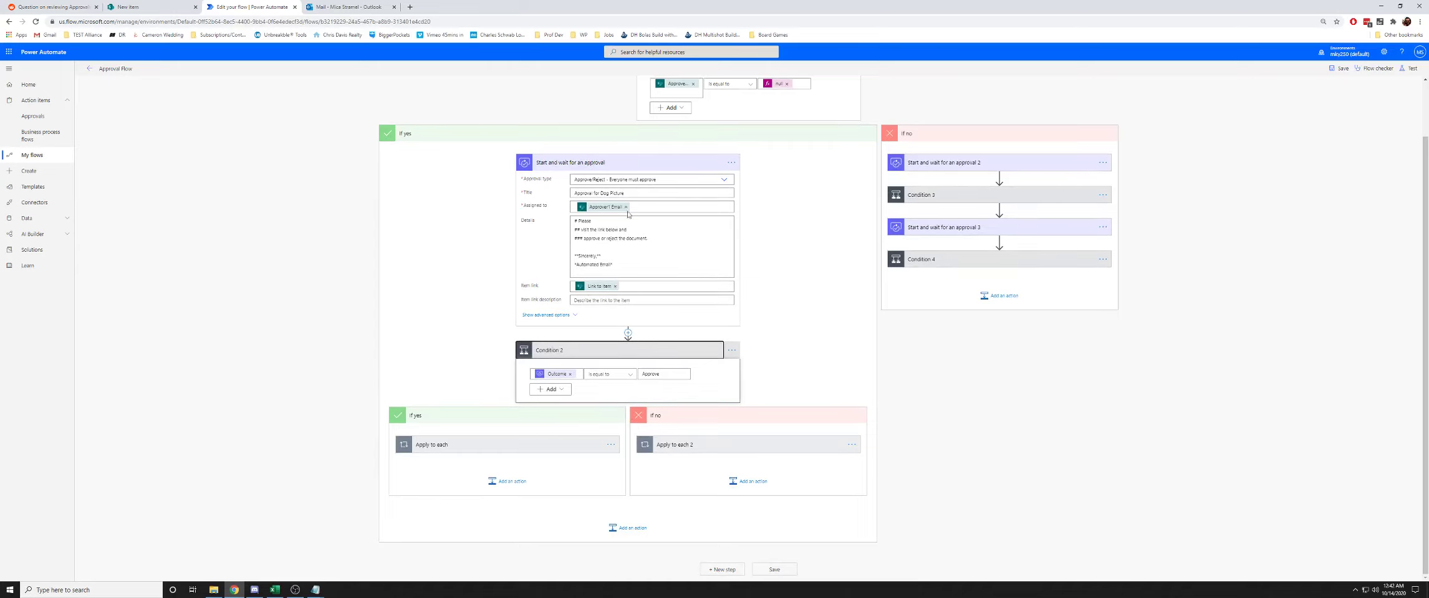
scroll(640, 194, "up", 1)
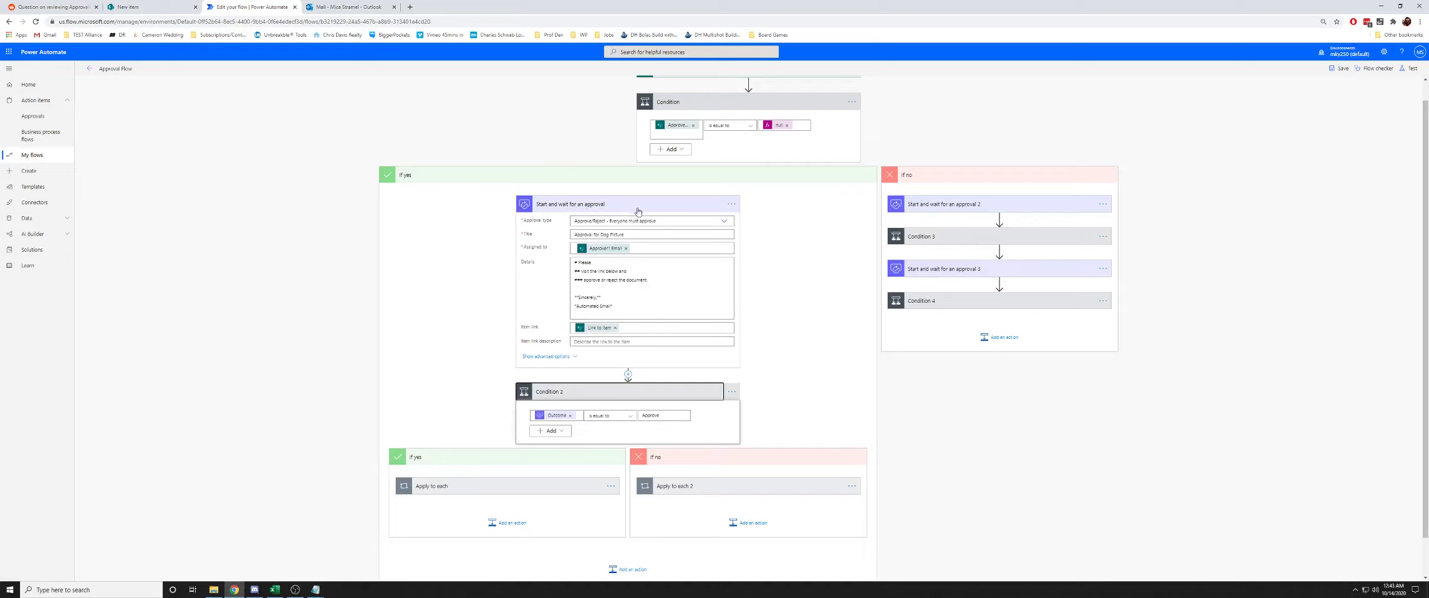
Examine the available approval types in the yes-branch Start and wait for an approval action.
left_click(679, 219)
left_click(680, 219)
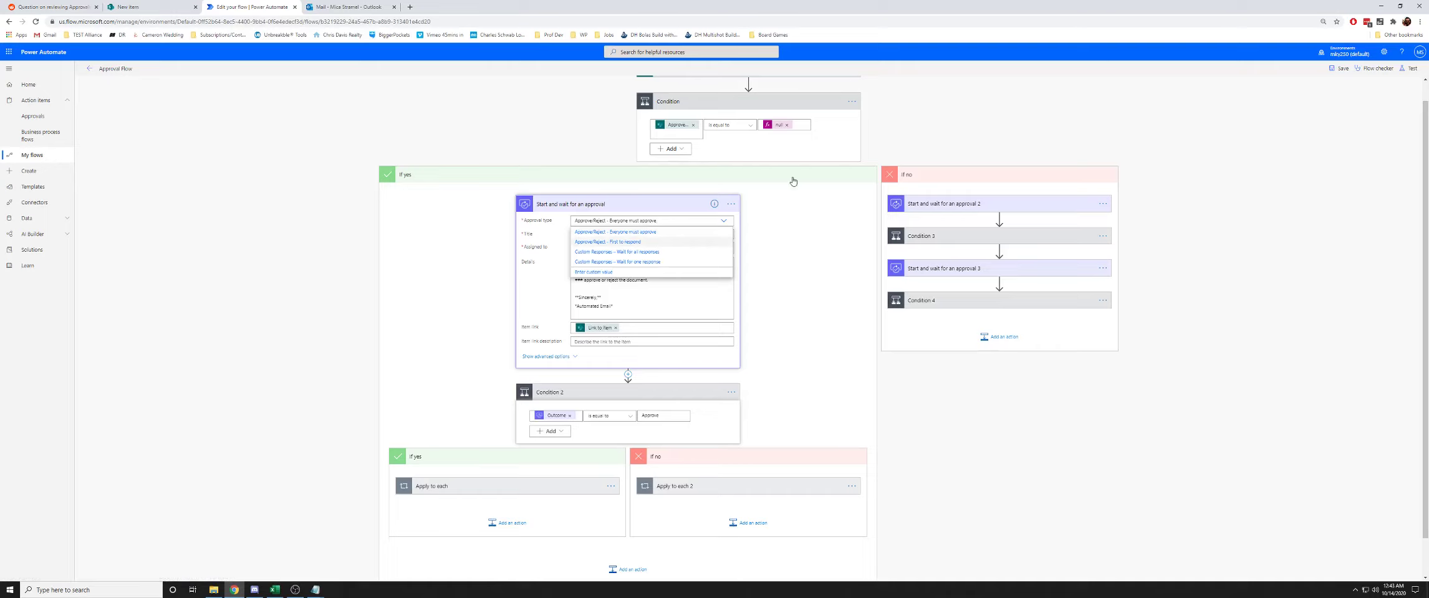
key("Escape")
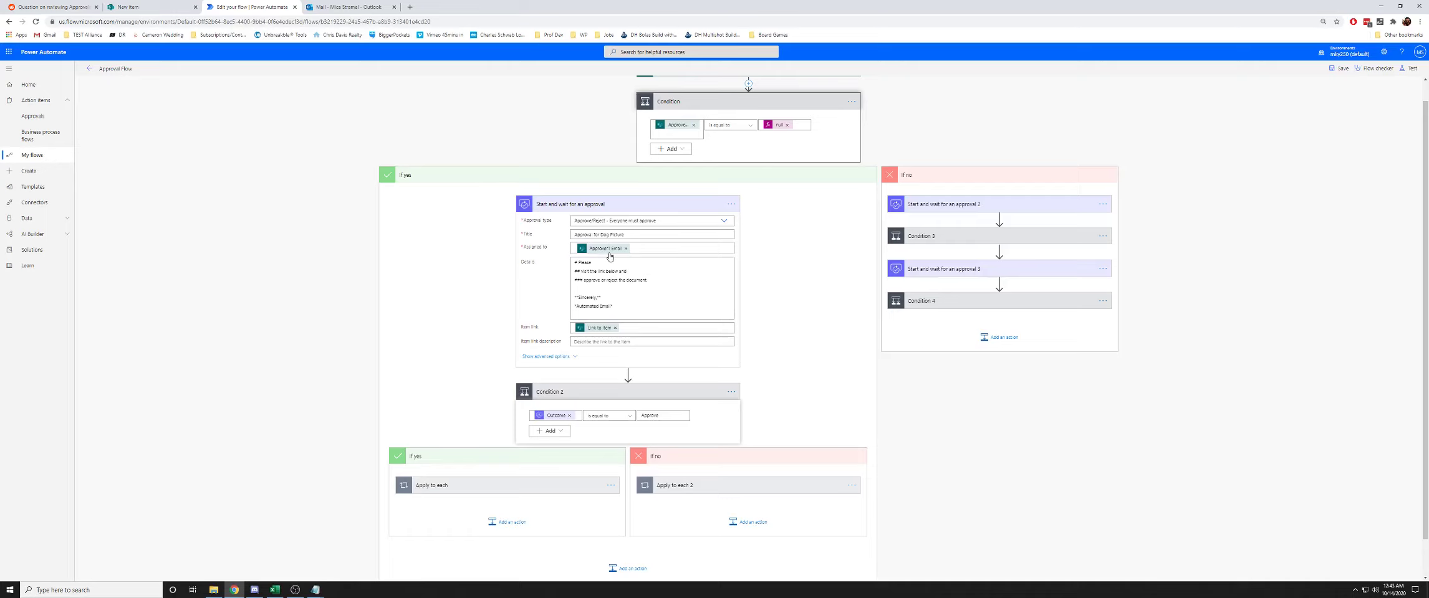
Review the approval type options, the title and the details text of the yes-branch Start and wait for an approval action.
left_click(666, 221)
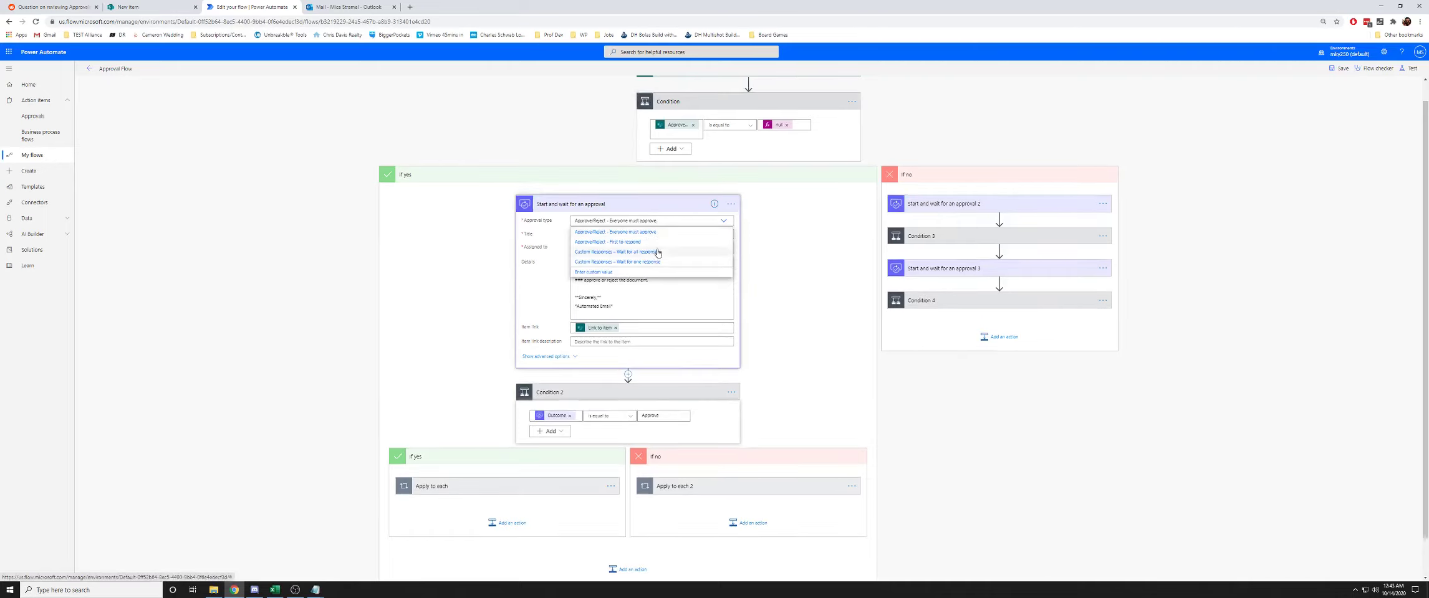
key("Escape")
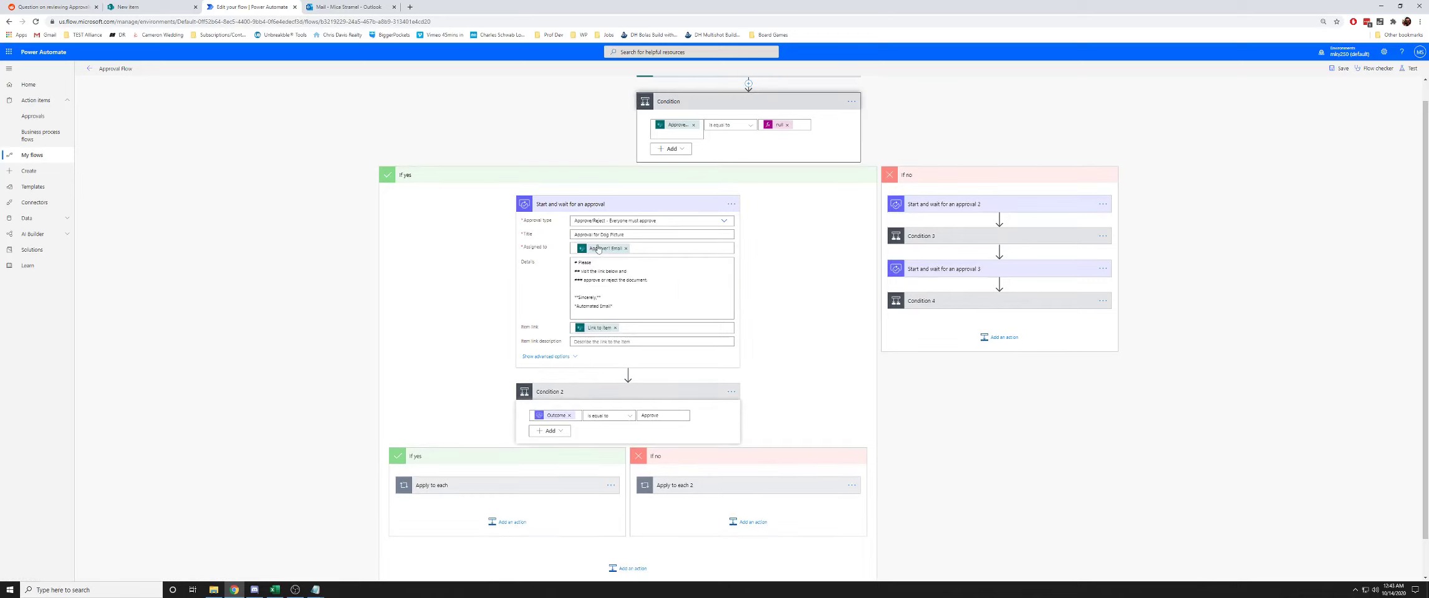
left_click(624, 234)
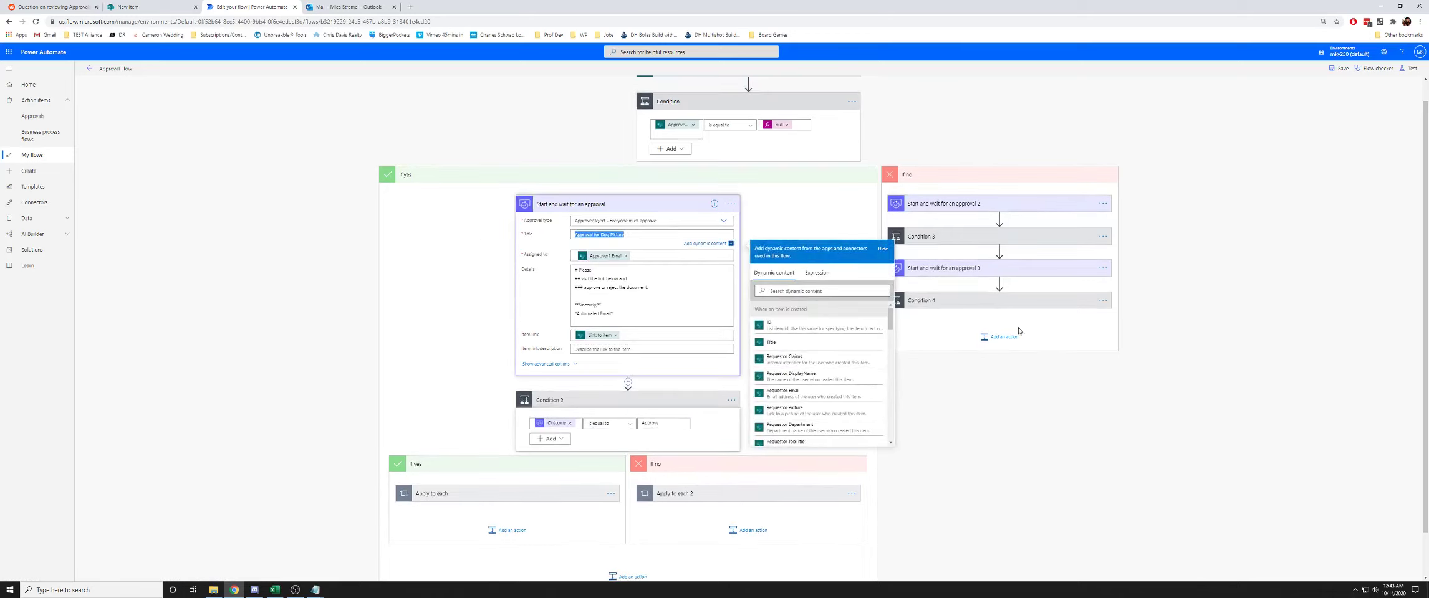
key("Escape")
left_click_drag(629, 310, 575, 262)
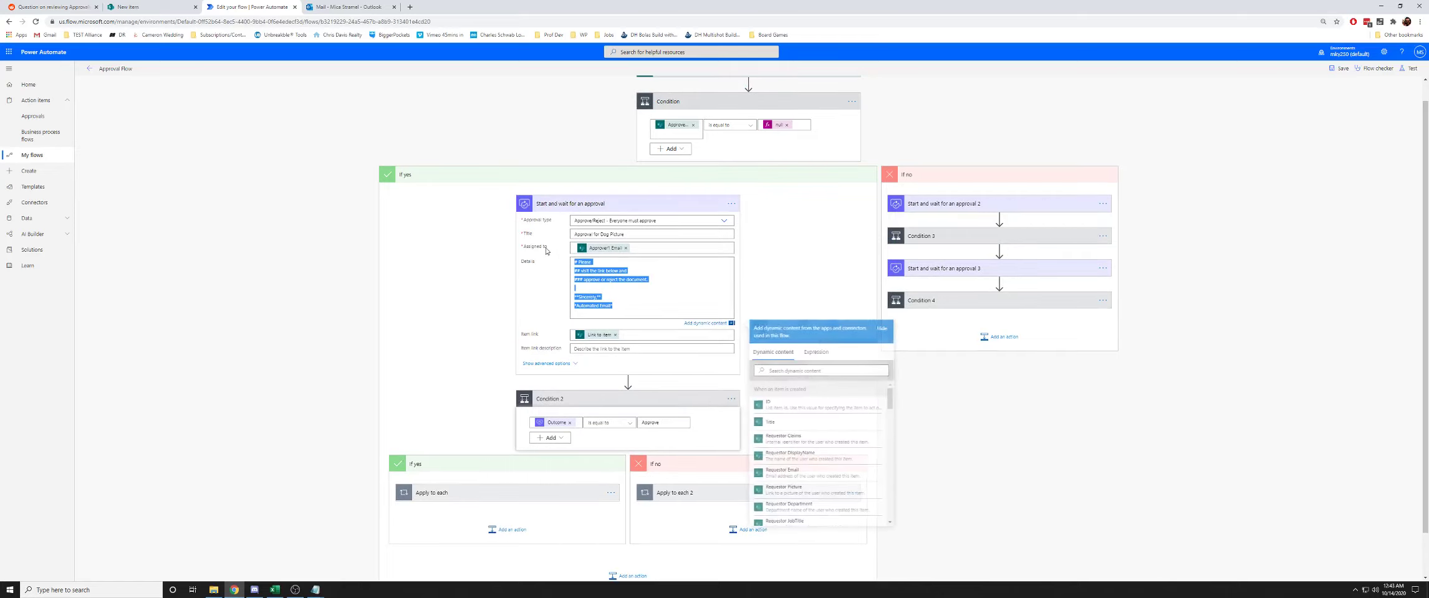
left_click(611, 299)
key("Escape")
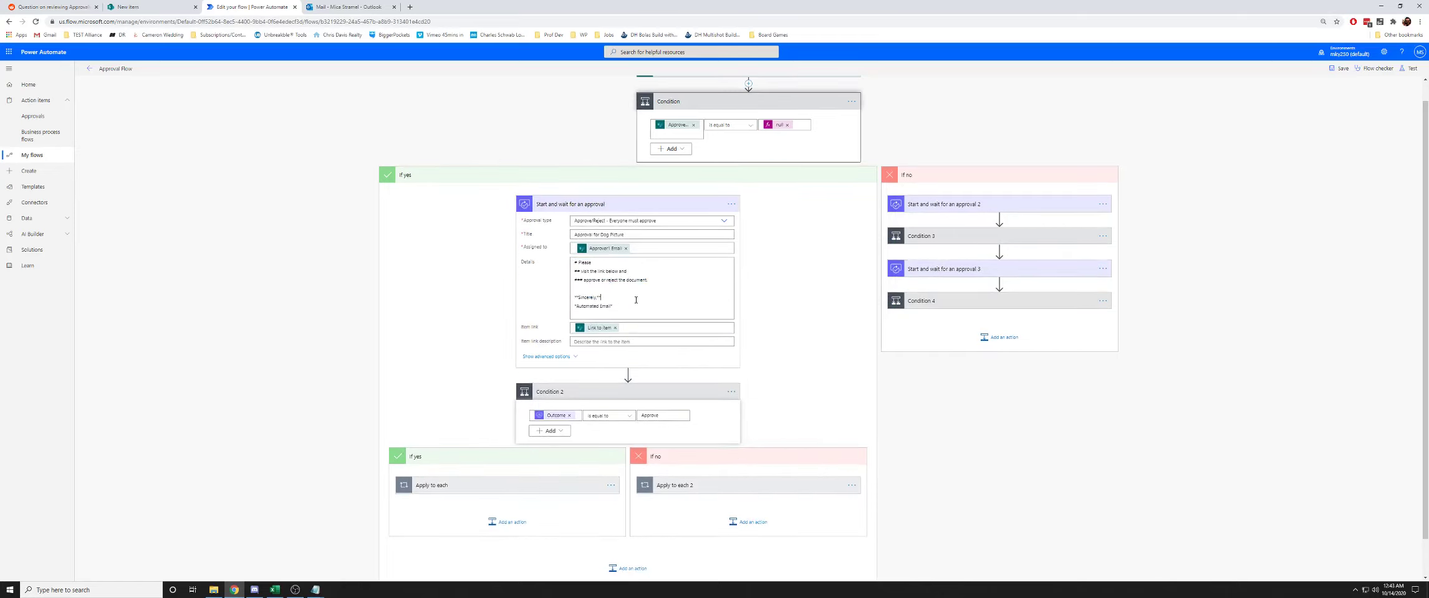
Copy and clear the Details text of the yes-branch approval action to check its Markdown hint, and paste the same text back.
left_click(636, 300)
key("ctrl+a")
key("ctrl+c")
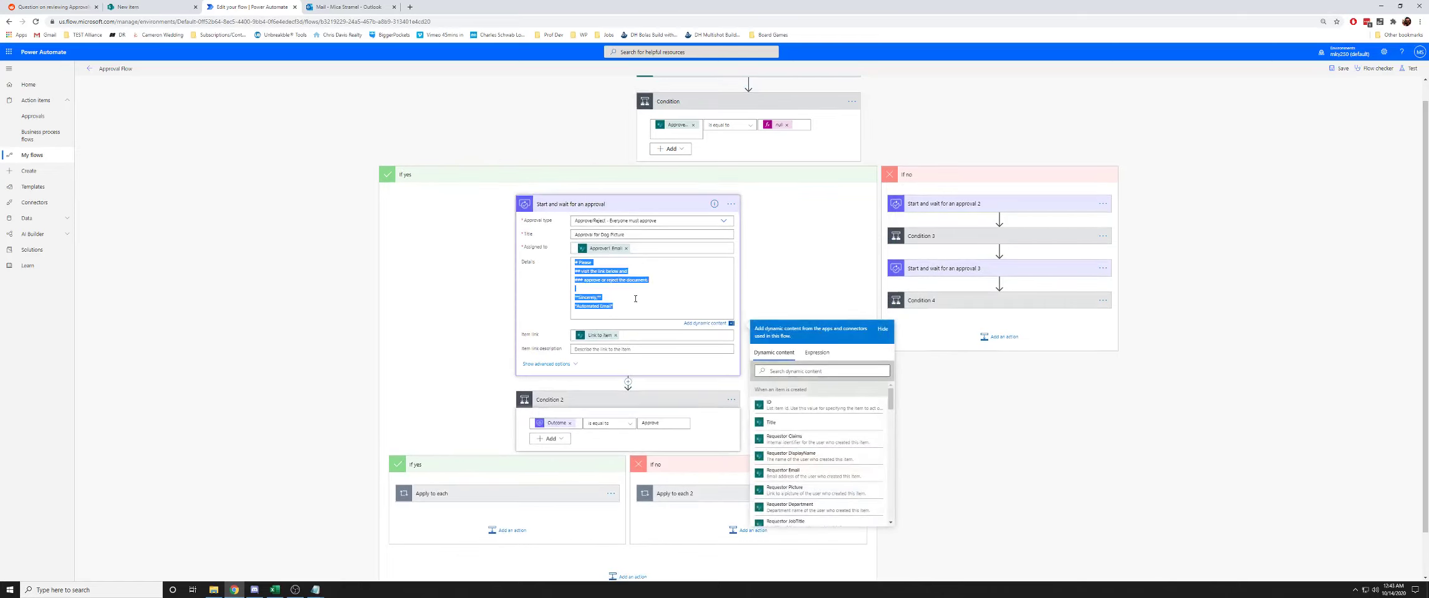
key("BackSpace")
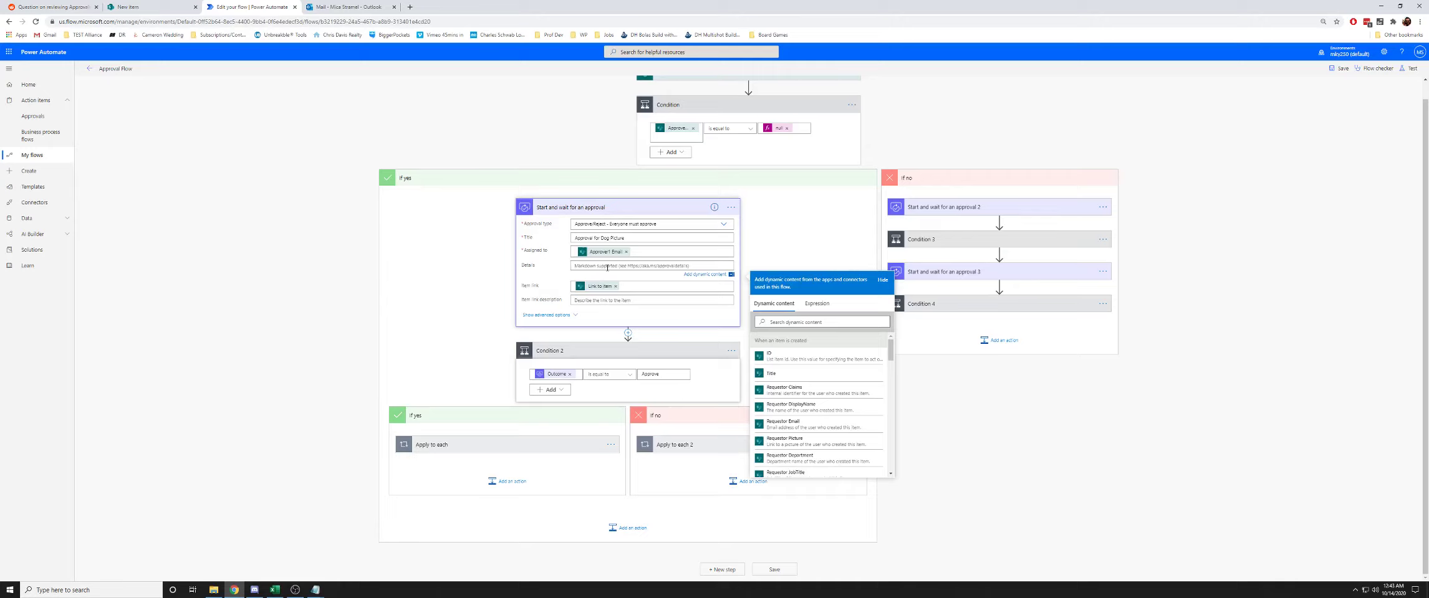
key("ctrl+f")
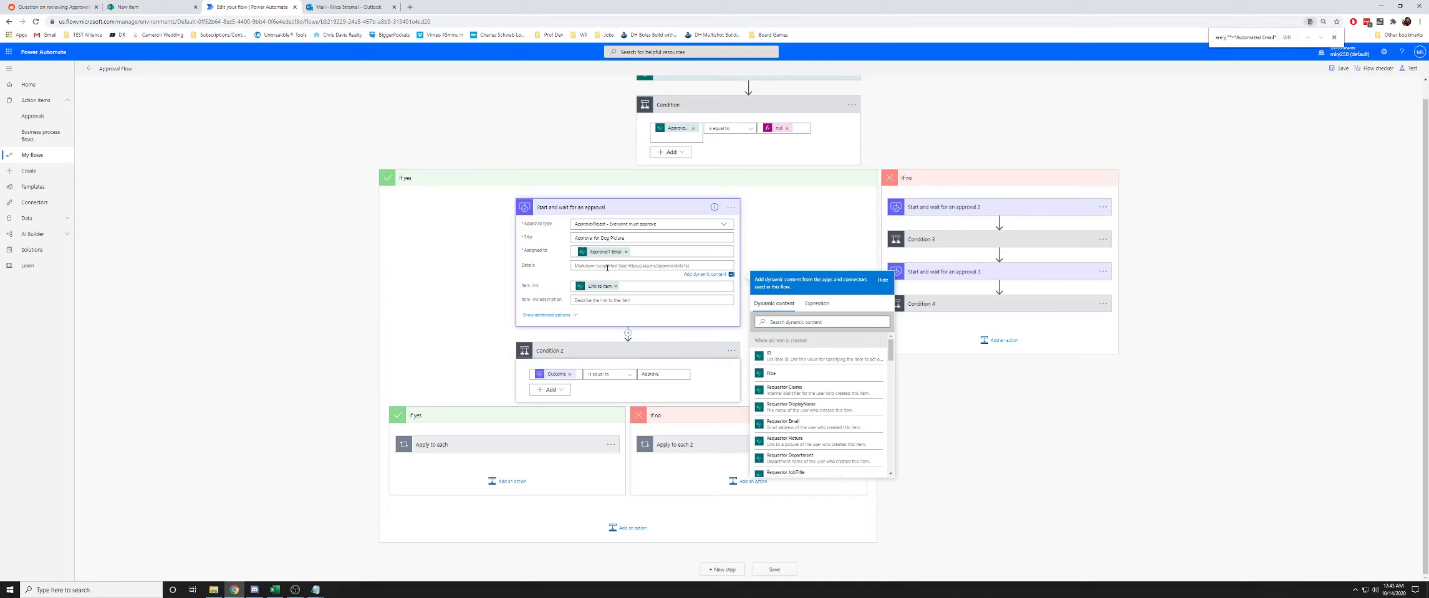
left_click(603, 265)
key("ctrl+v")
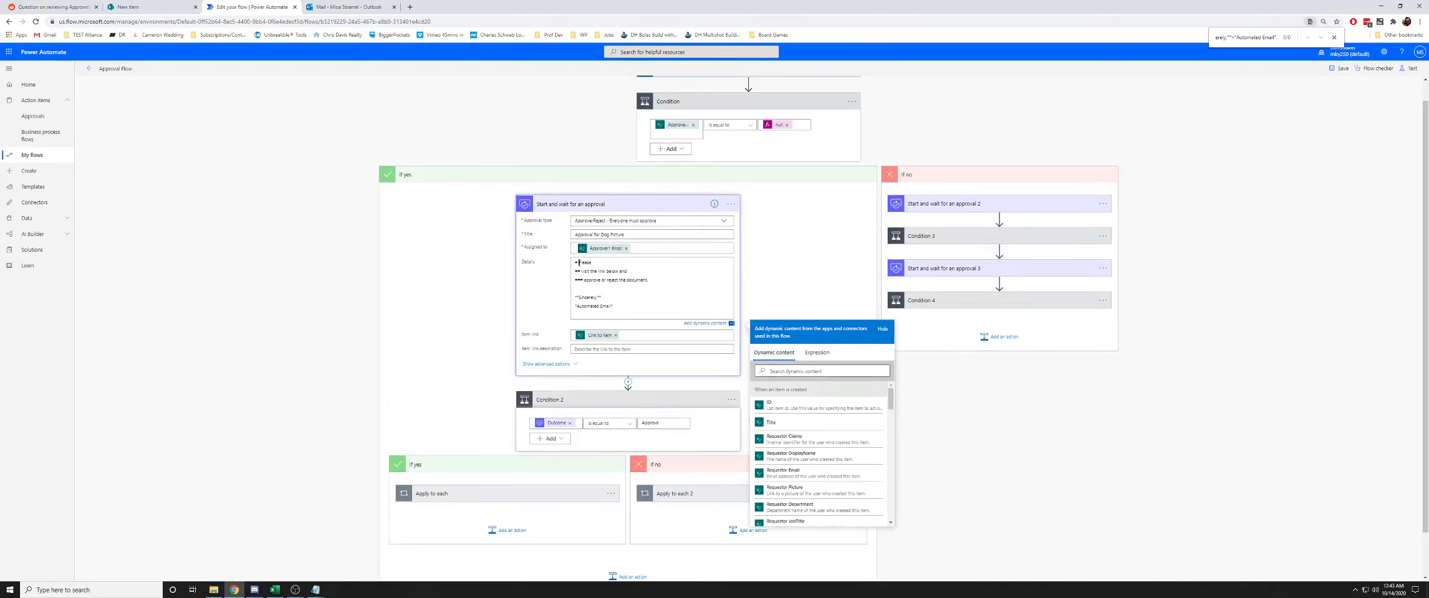
left_click_drag(578, 263, 600, 298)
left_click(768, 284)
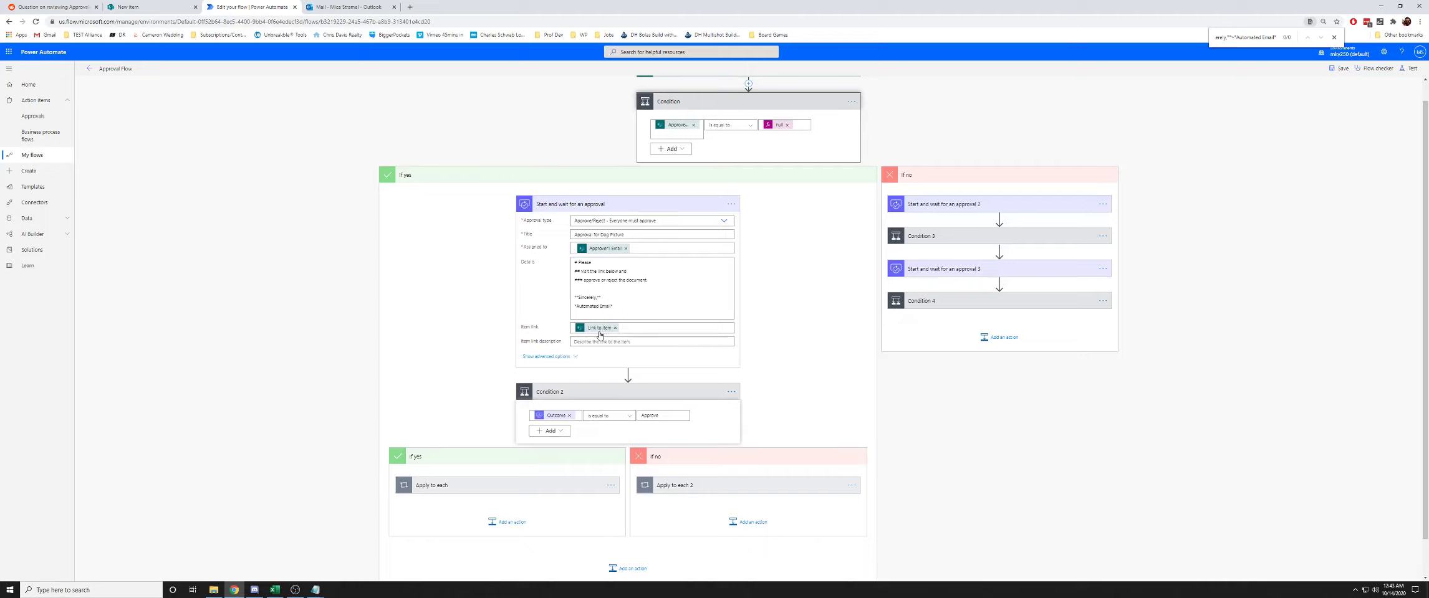
Expand the When an item is created trigger to check its site address and list name, and collapse it.
scroll(602, 331, "up", 1)
left_click(689, 92)
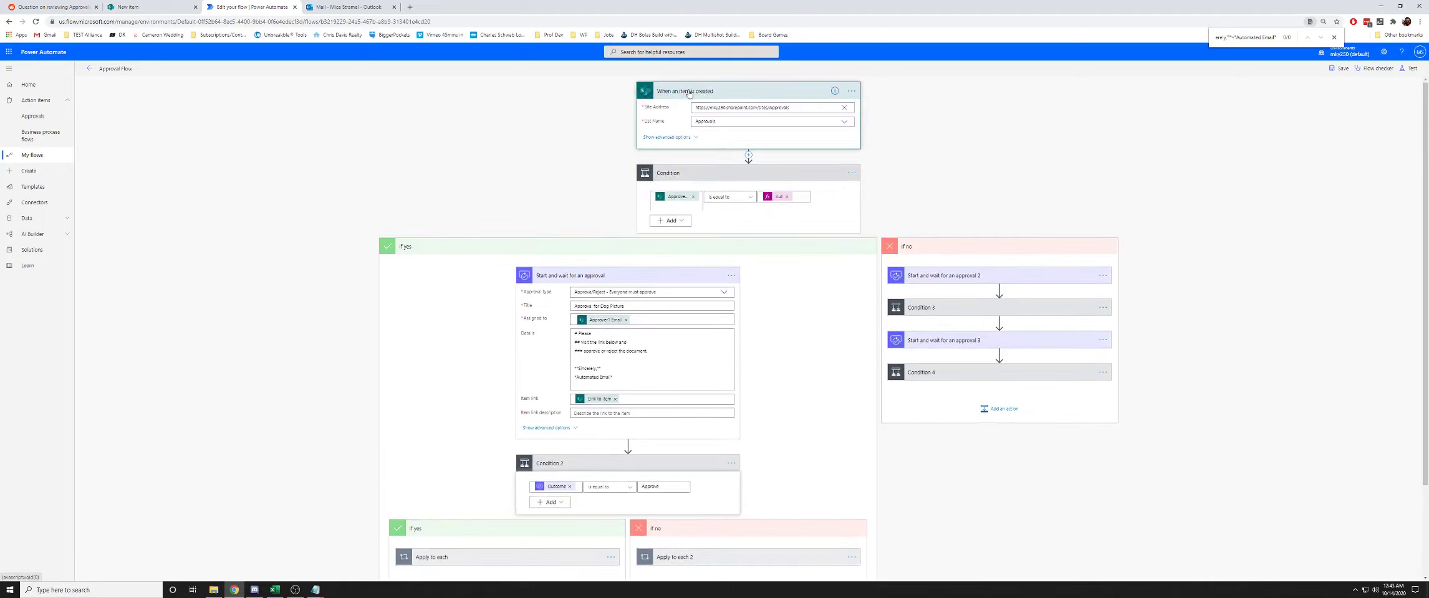
left_click(689, 91)
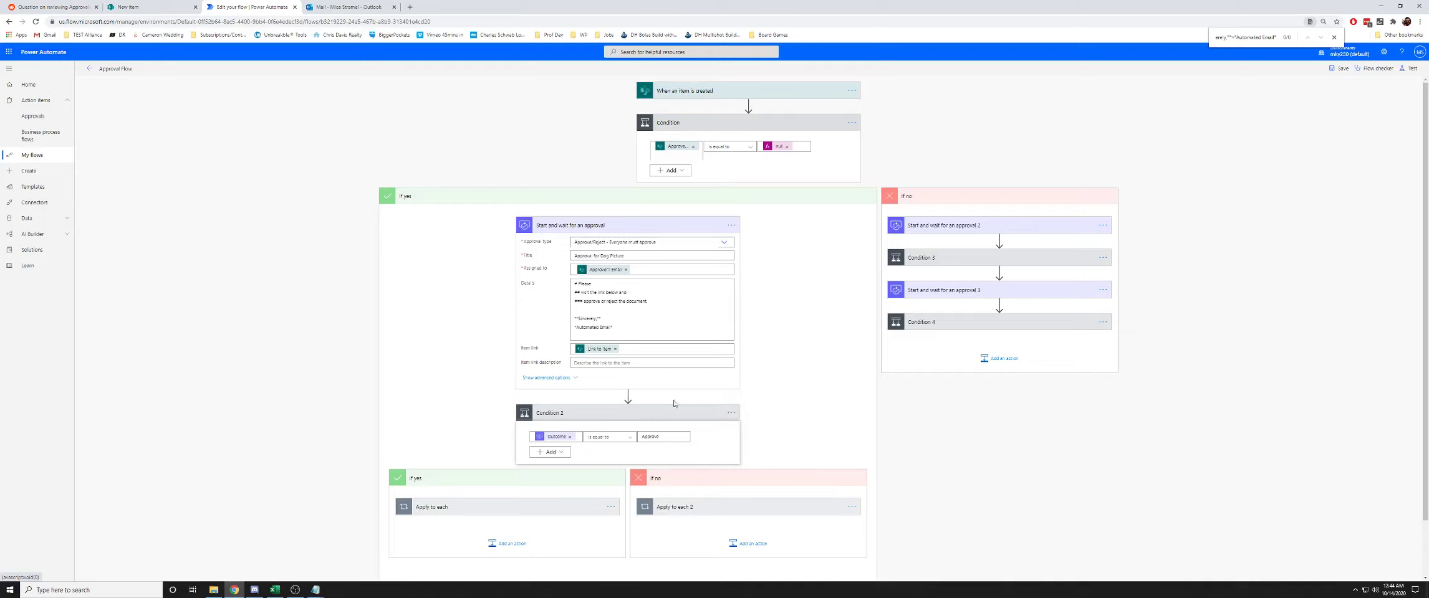
Expand Apply to each and Apply to each 2 under Condition 2, along with their Update item and Update item 2 actions.
scroll(678, 397, "down", 1)
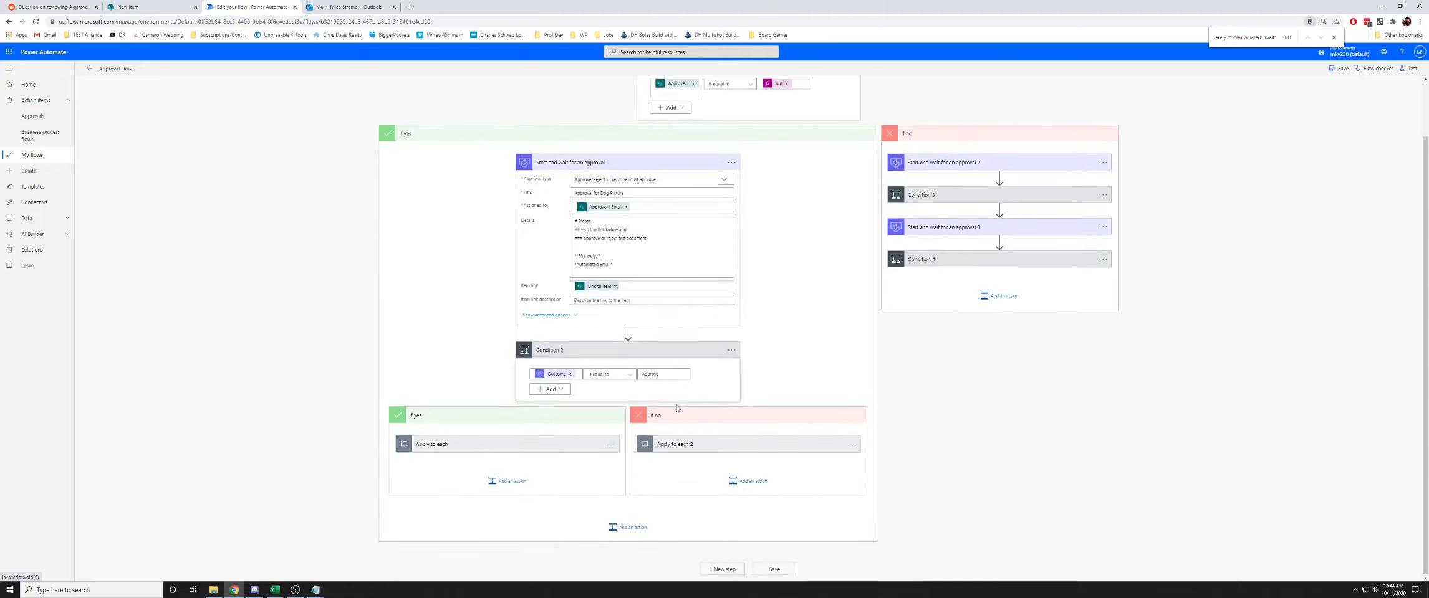
left_click(490, 450)
left_click(704, 449)
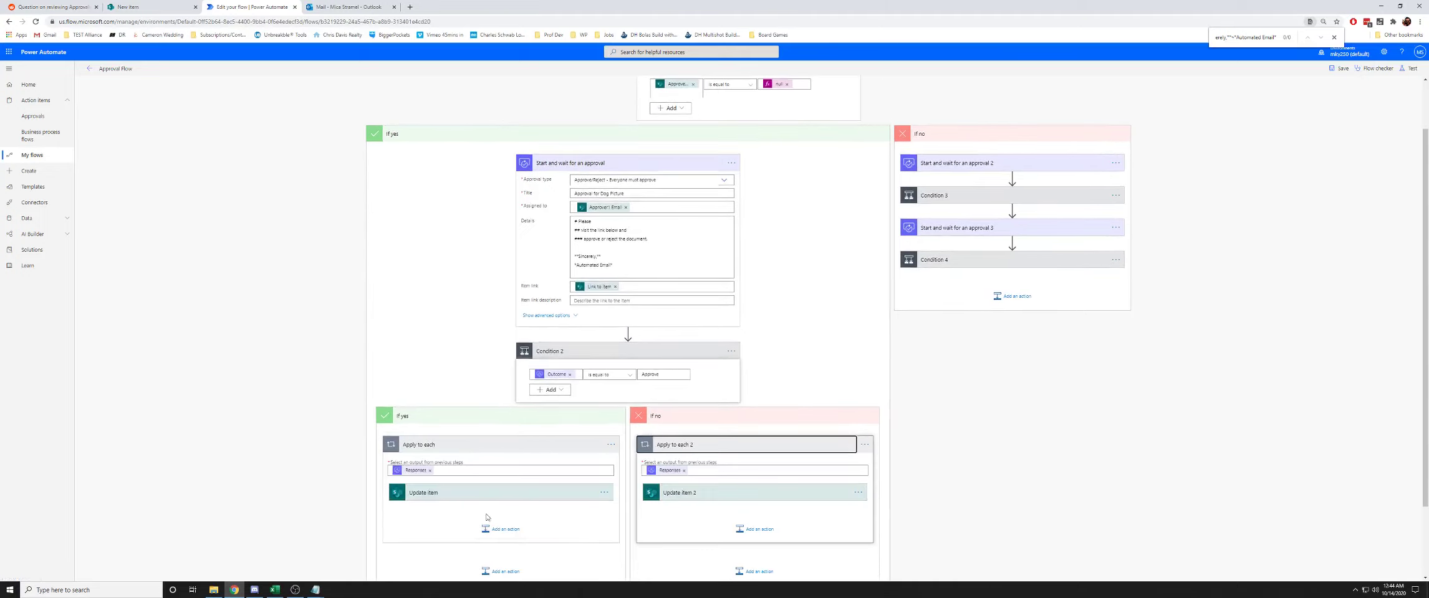
left_click(717, 492)
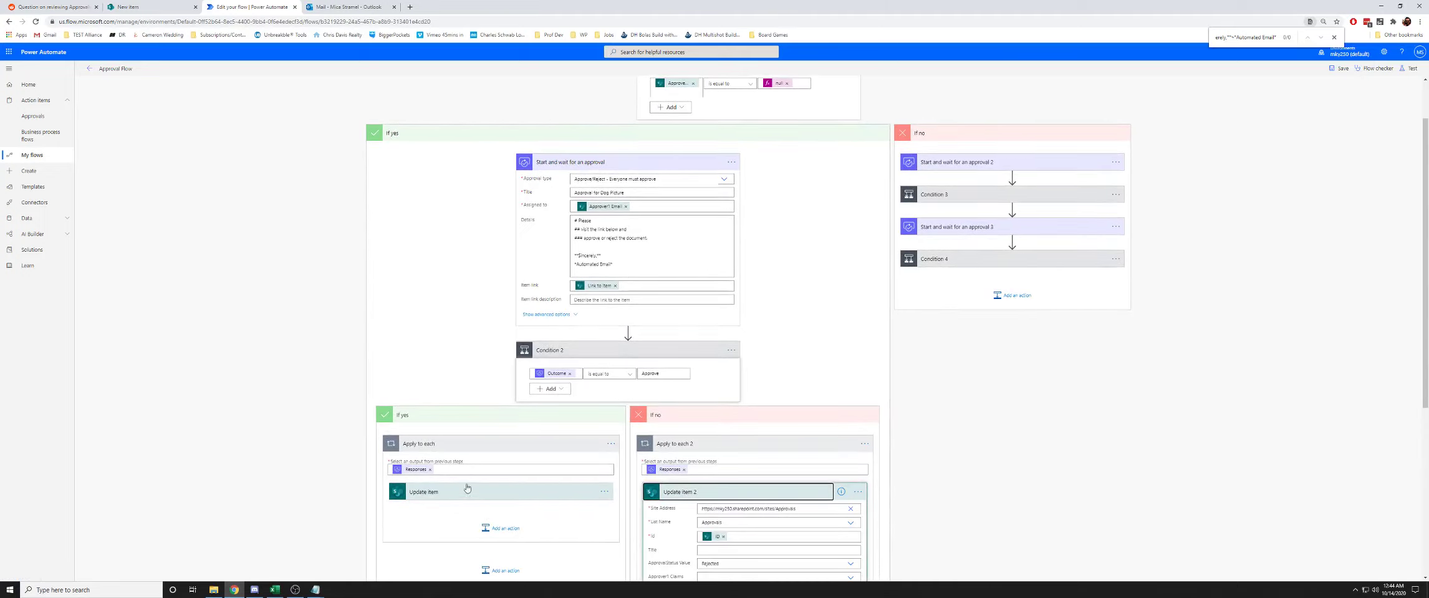
left_click(493, 491)
scroll(534, 190, "down", 3)
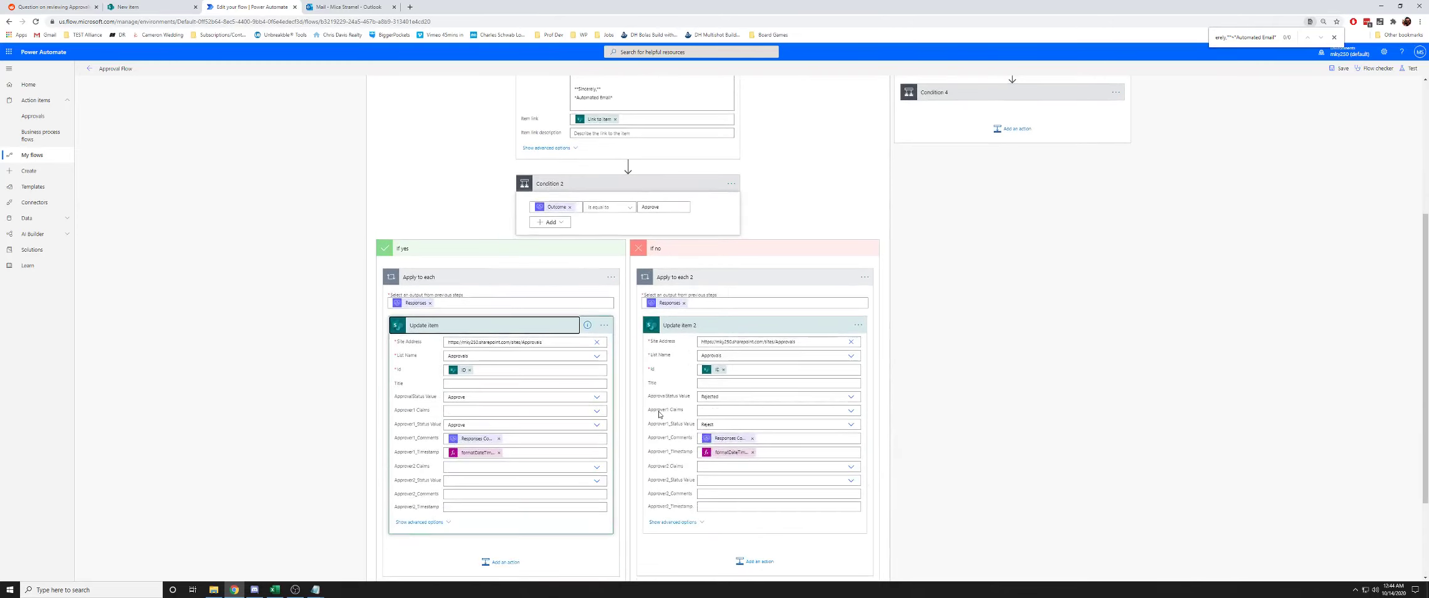
Examine how Condition 2's outcome determines the approval status, comments and timestamp fields in Update item and Update item 2.
right_click(558, 208)
scroll(558, 208, "up", 3)
left_click(420, 214)
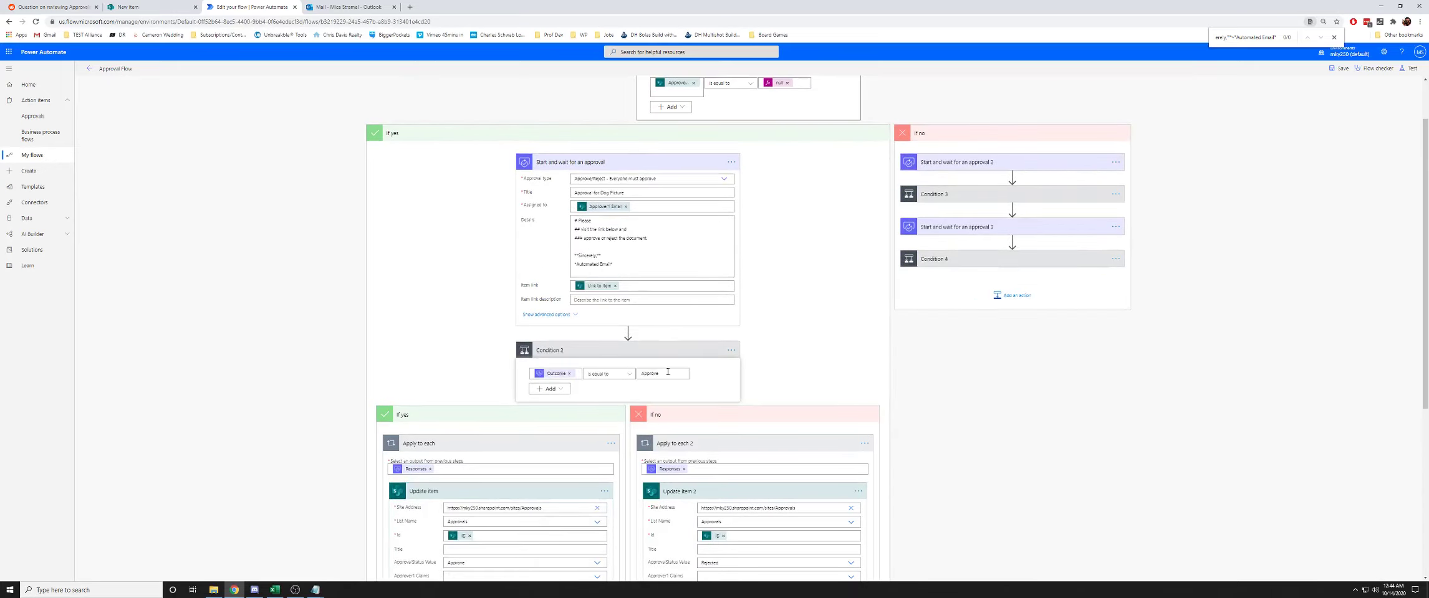
scroll(610, 383, "down", 4)
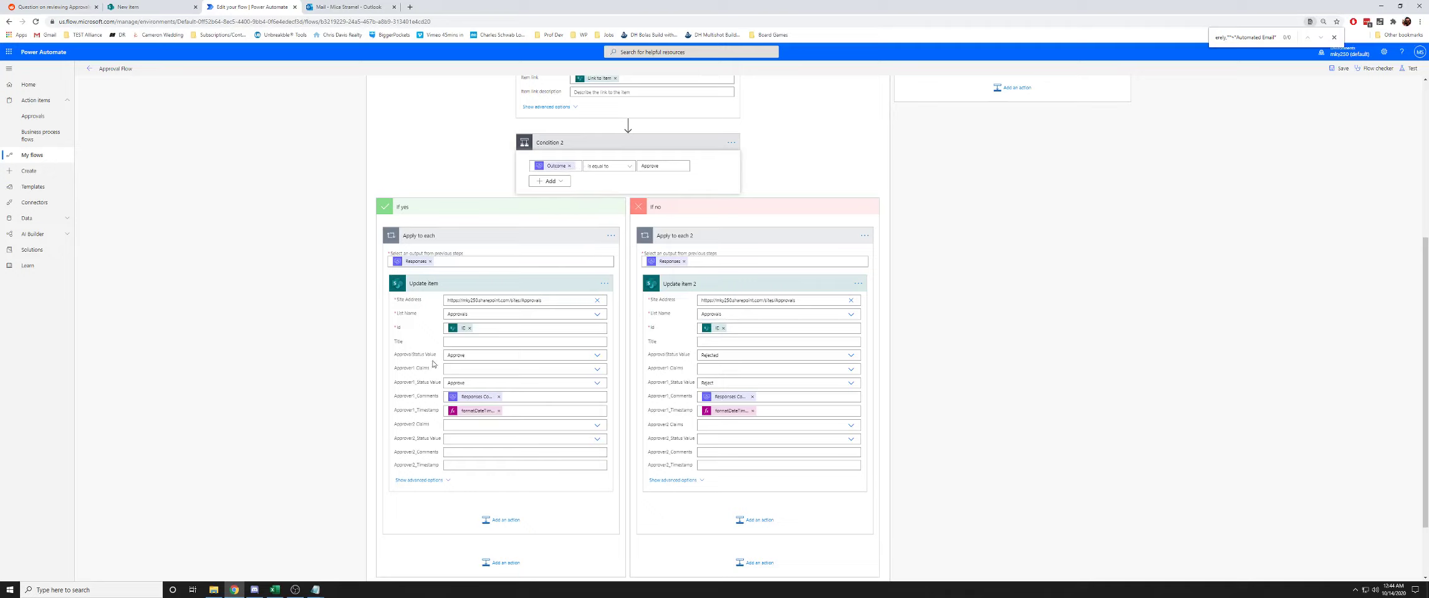
left_click_drag(435, 354, 404, 398)
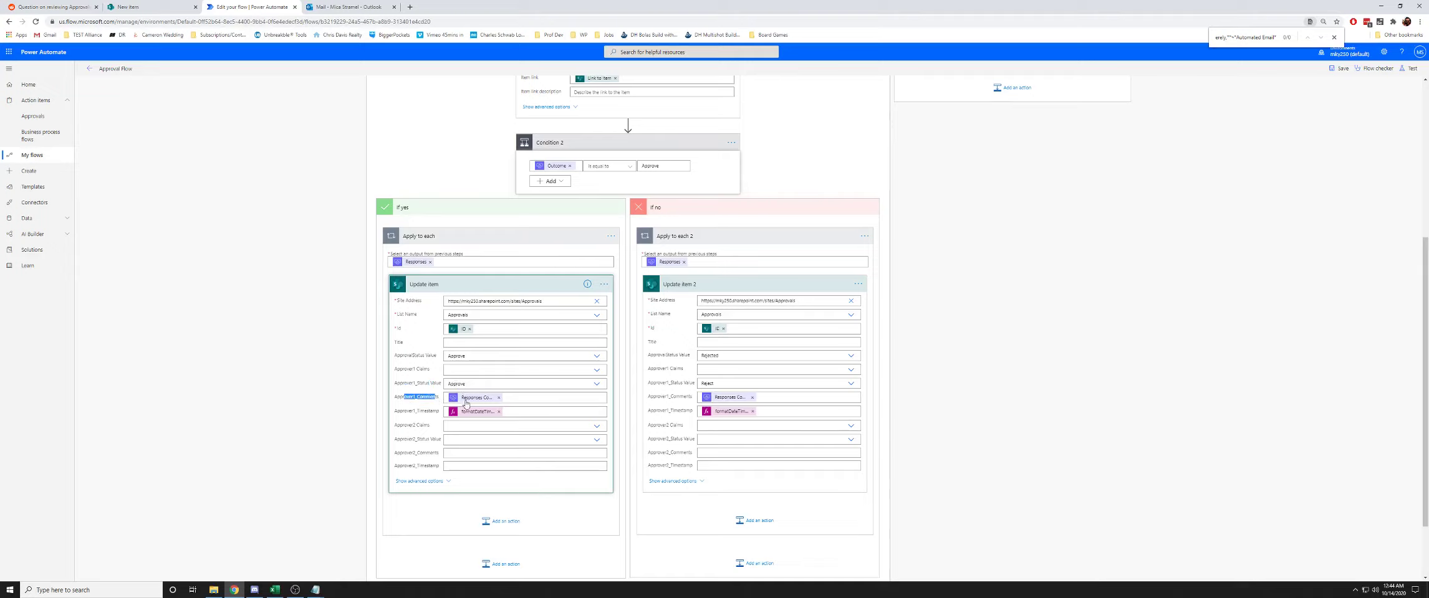
scroll(475, 401, "up", 3)
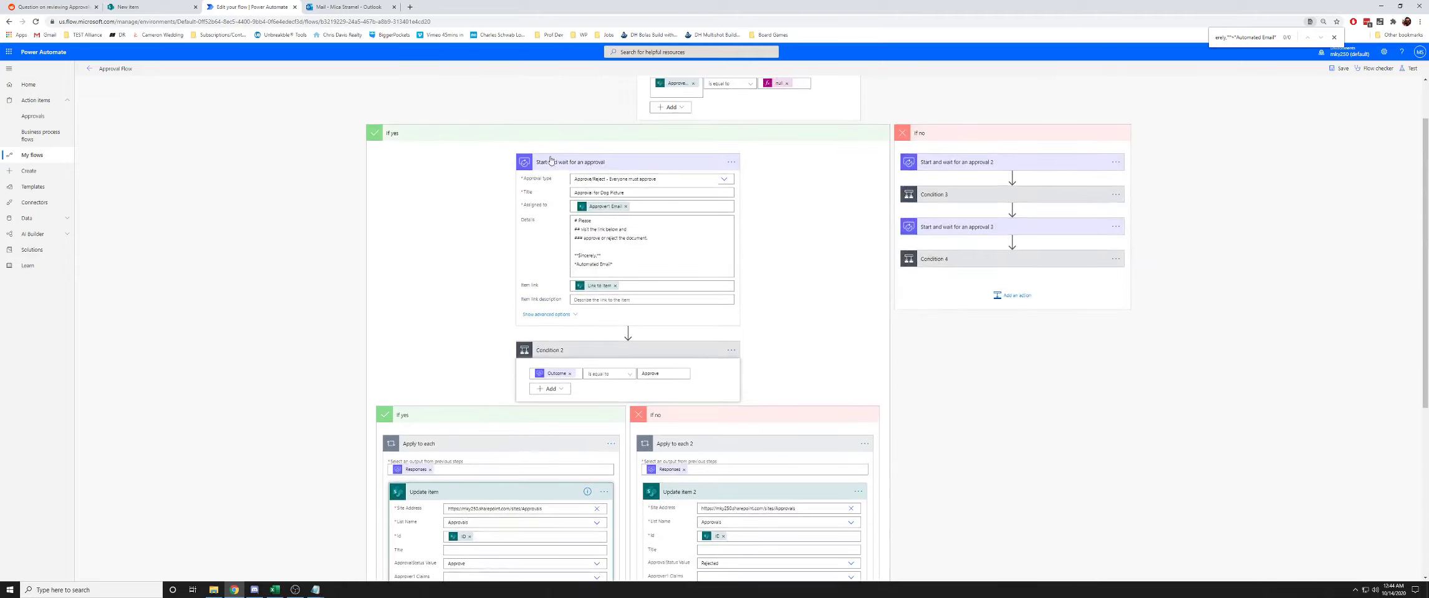
scroll(477, 499, "down", 2)
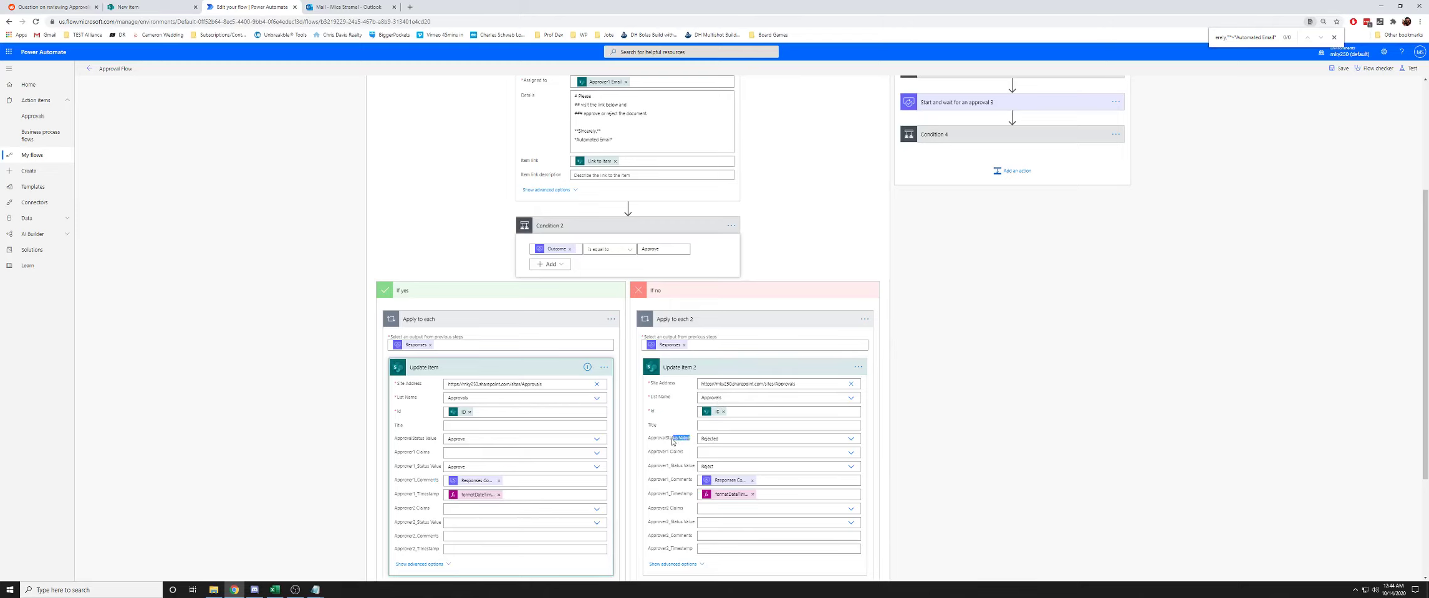
left_click_drag(692, 466, 655, 474)
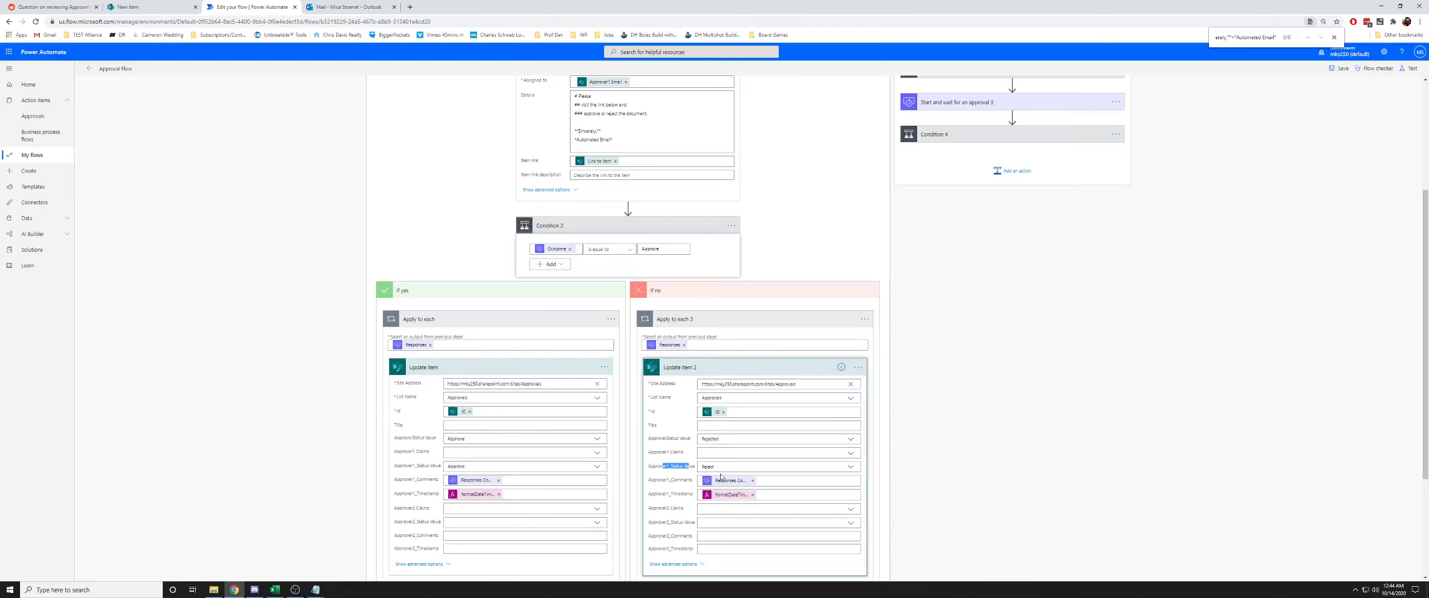
scroll(765, 470, "down", 3)
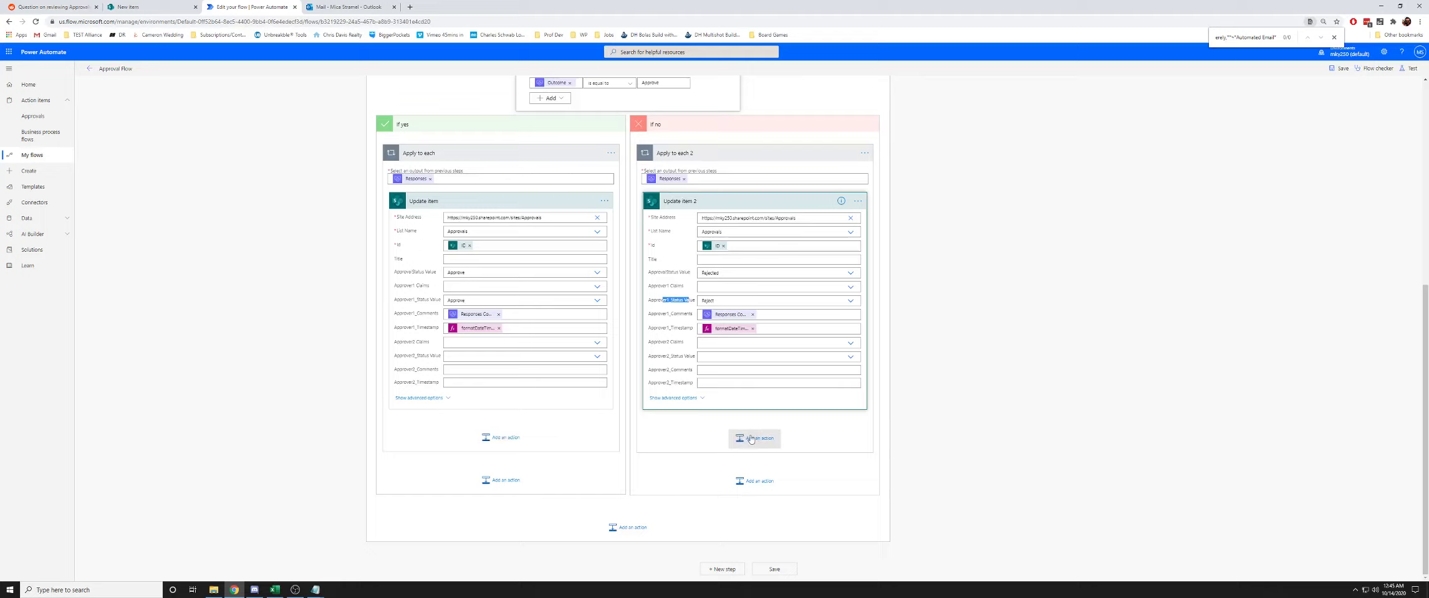
scroll(754, 437, "up", 3)
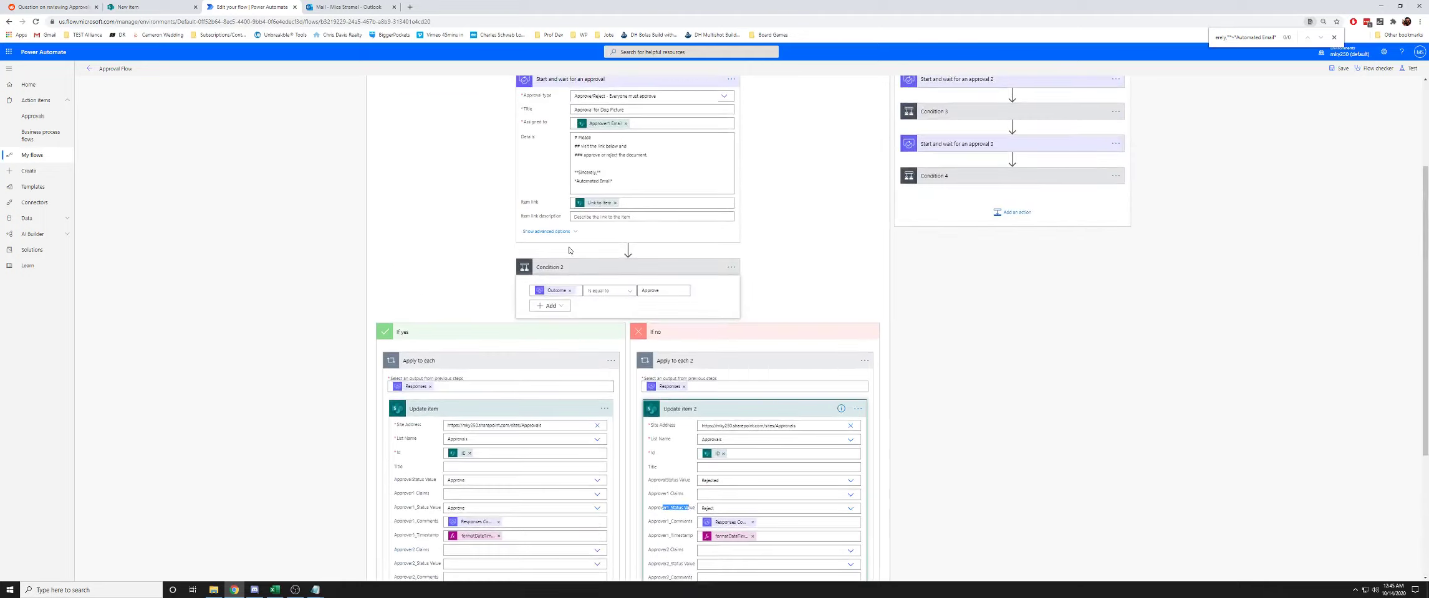
Collapse the yes-branch approval action and Condition 2, and expand Start and wait for an approval 2 and Condition 3 in the no branch.
left_click(601, 271)
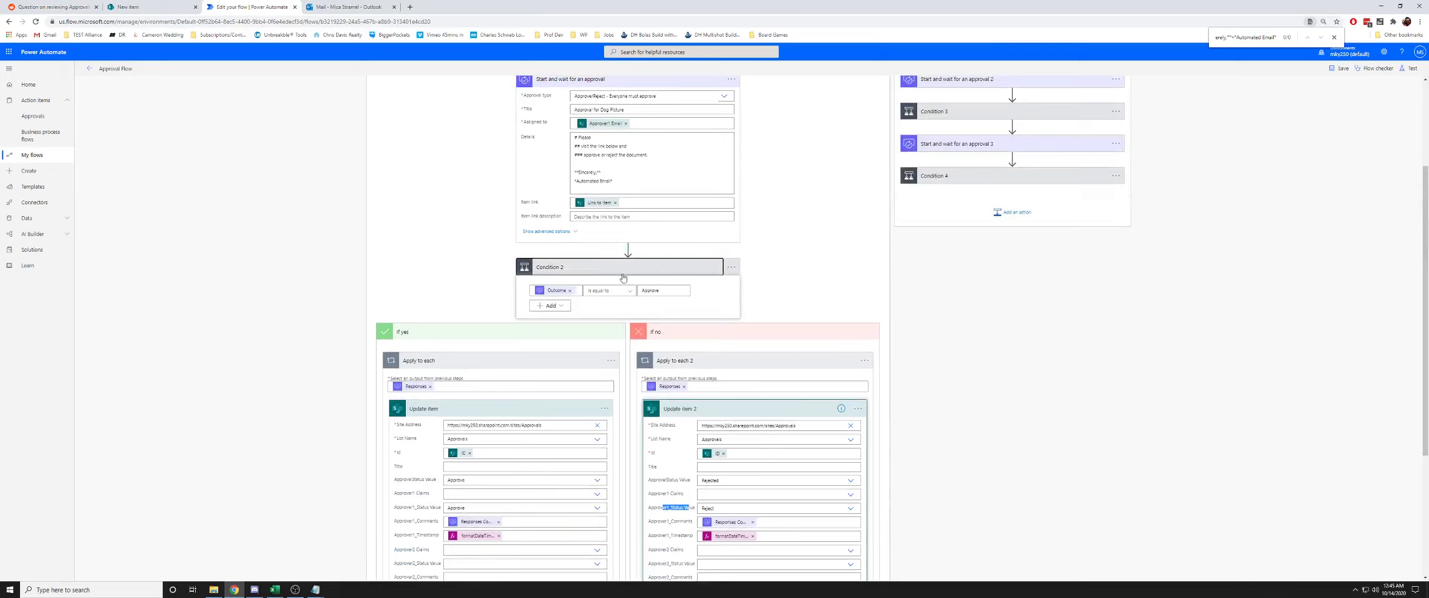
left_click(635, 230)
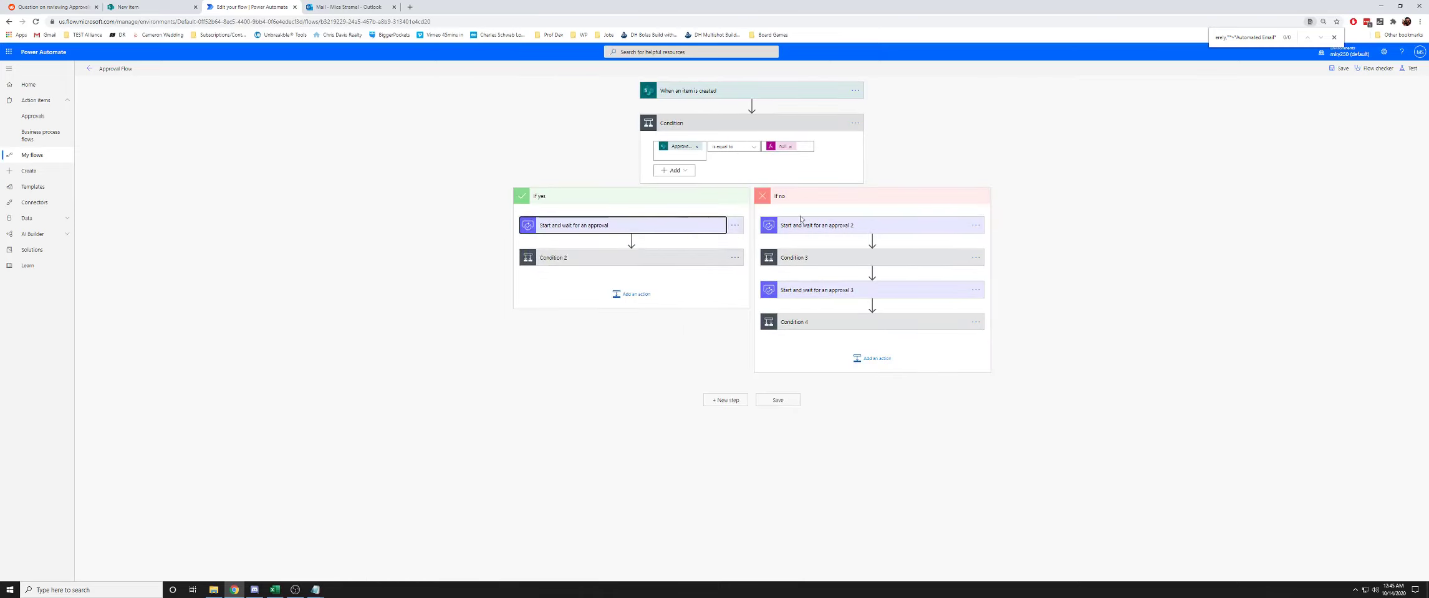
left_click(863, 229)
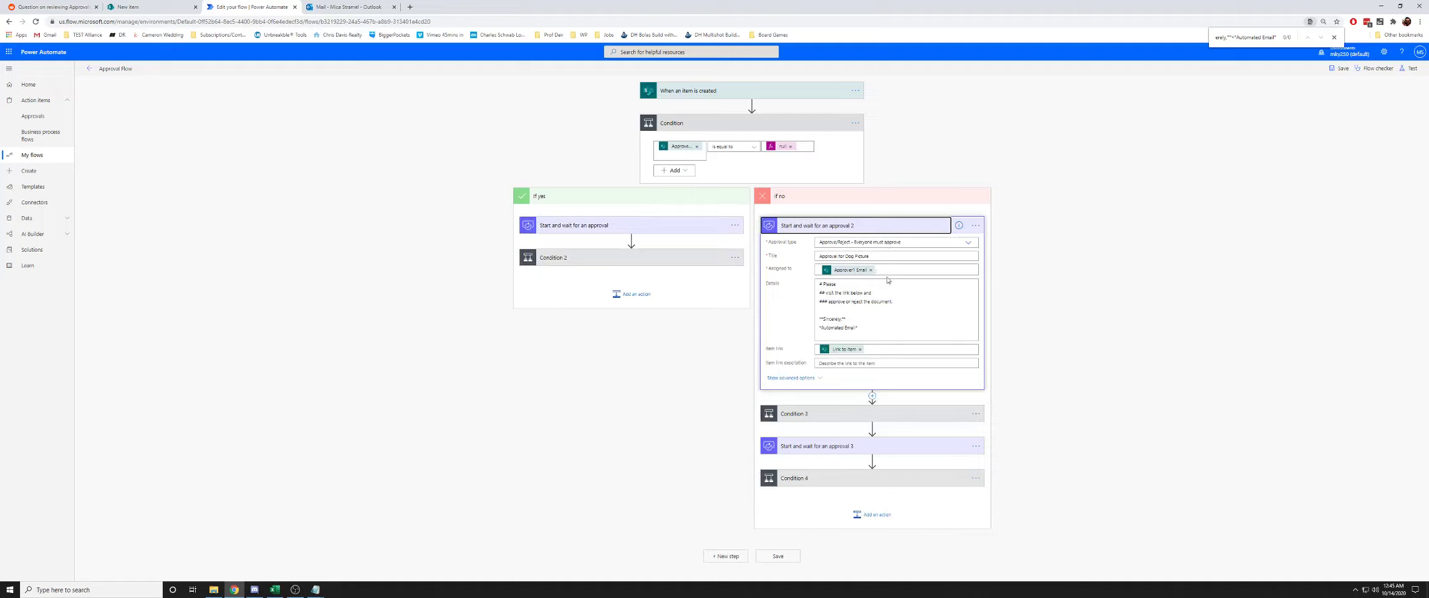
left_click(849, 416)
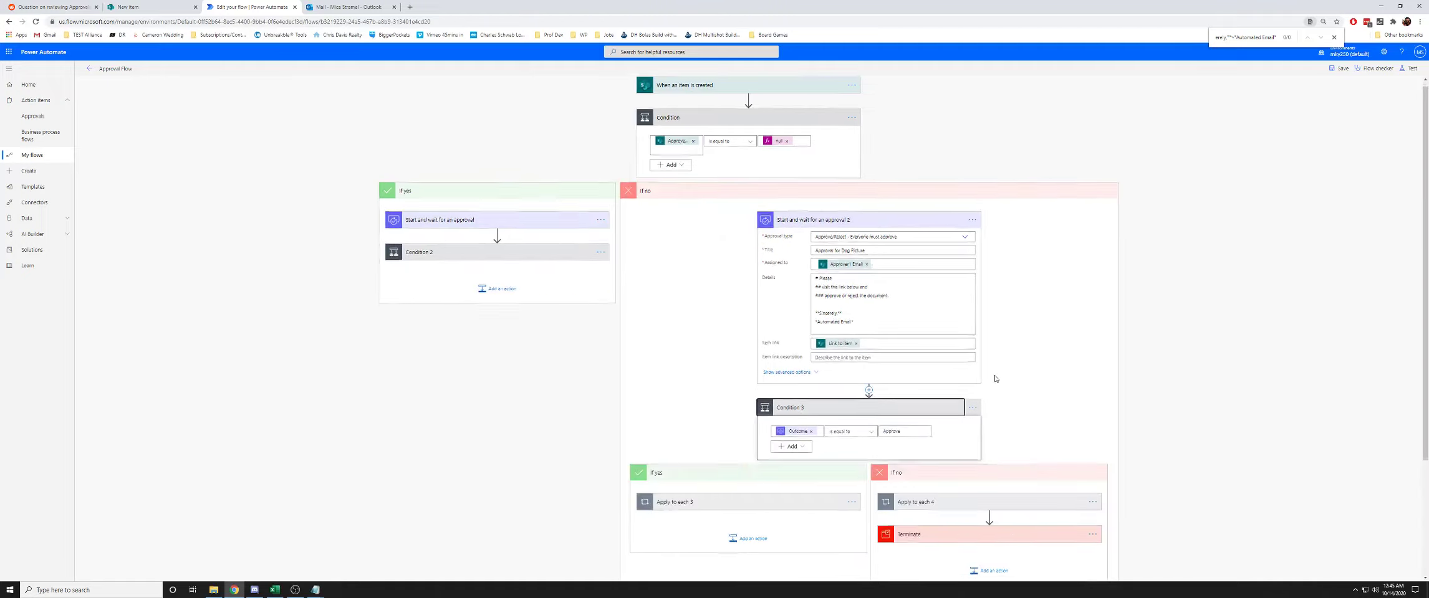
Expand Apply to each 3 and Apply to each 4 under Condition 3 and compare the fields of Update item 3 and Update item 4.
left_click(807, 351)
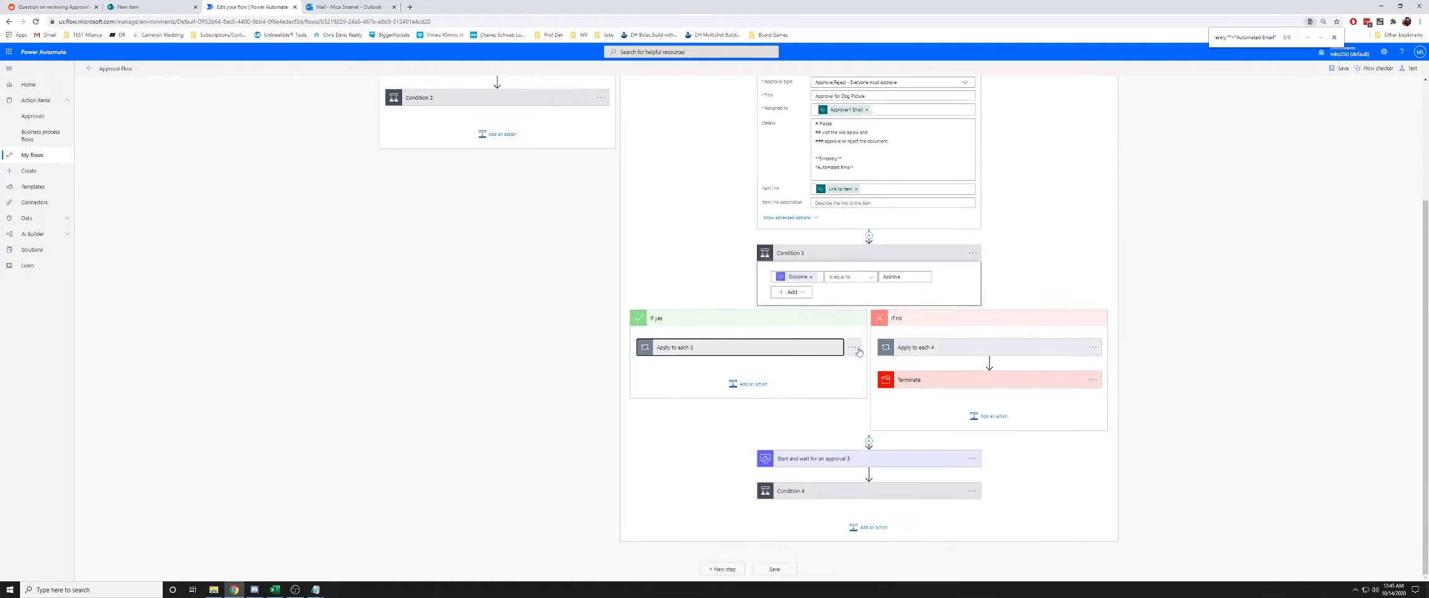
left_click(982, 350)
left_click(716, 398)
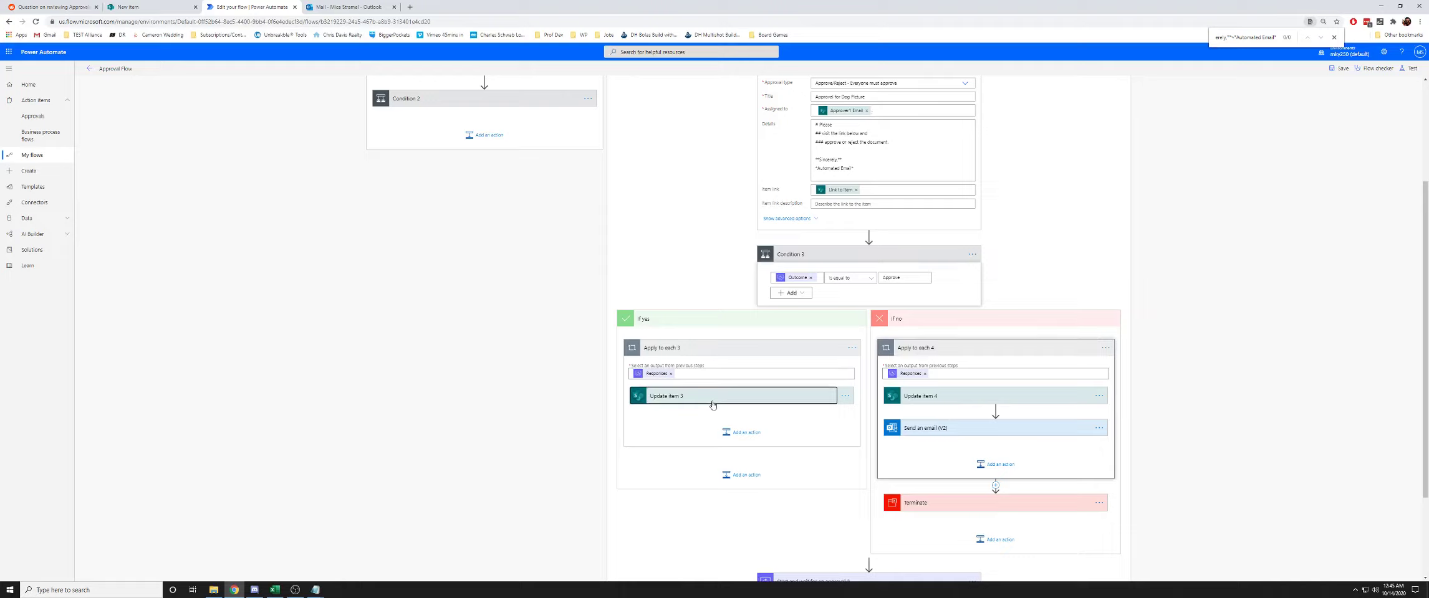
left_click(970, 402)
scroll(828, 308, "up", 3)
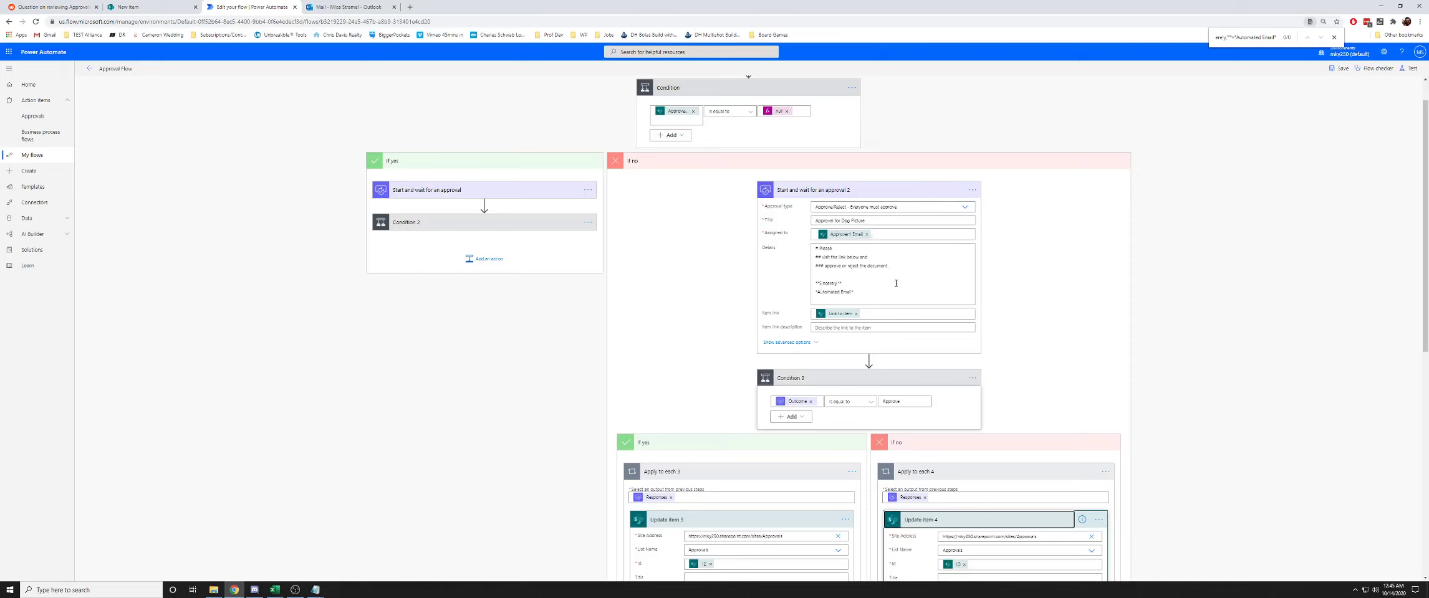
scroll(908, 270, "down", 1)
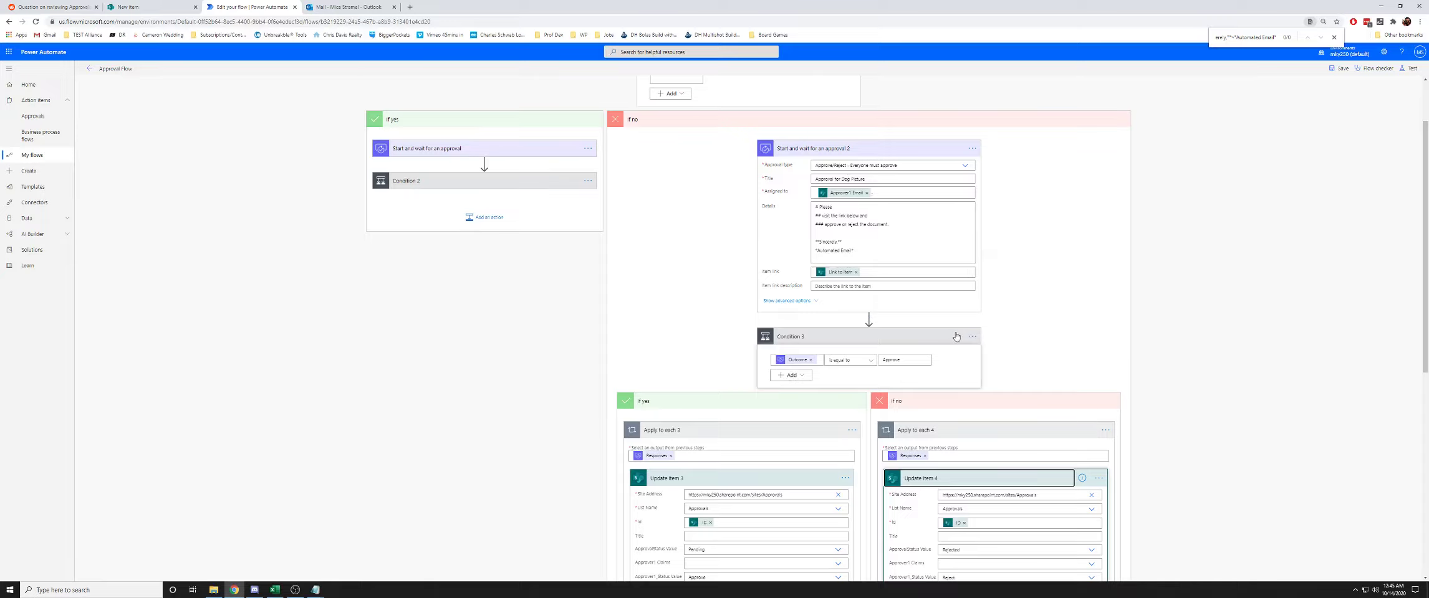
scroll(982, 346, "down", 2)
scroll(988, 352, "up", 3)
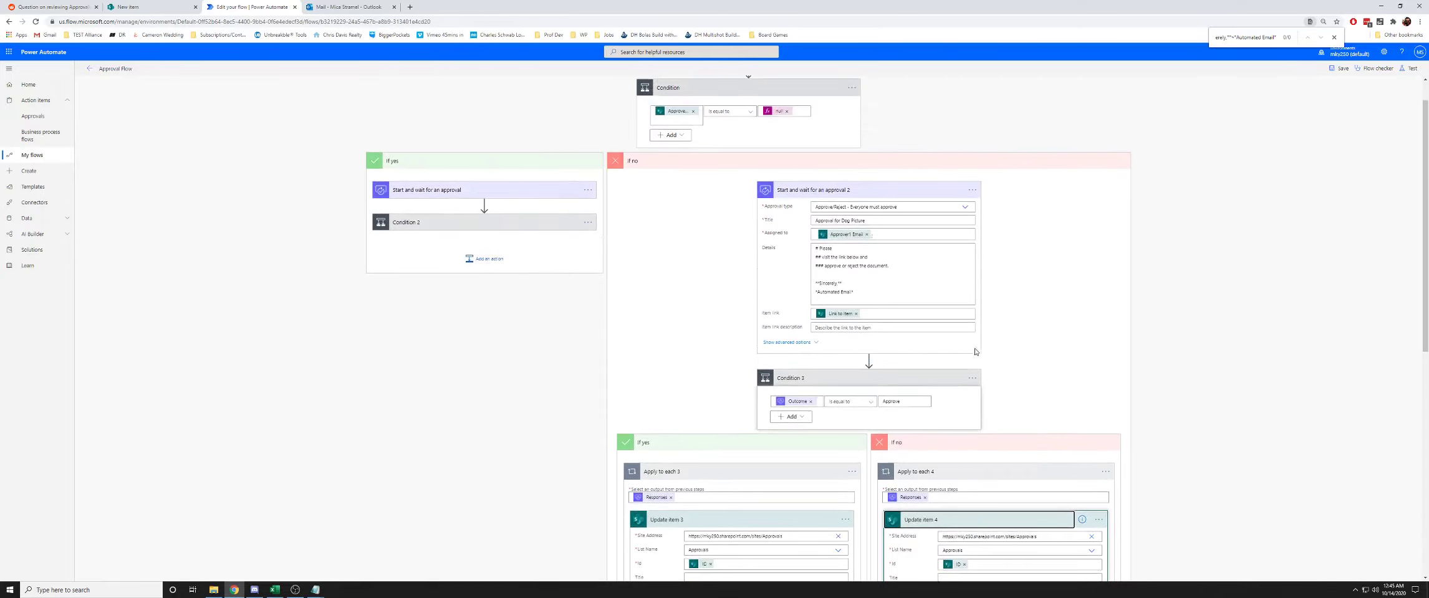
scroll(873, 306, "down", 3)
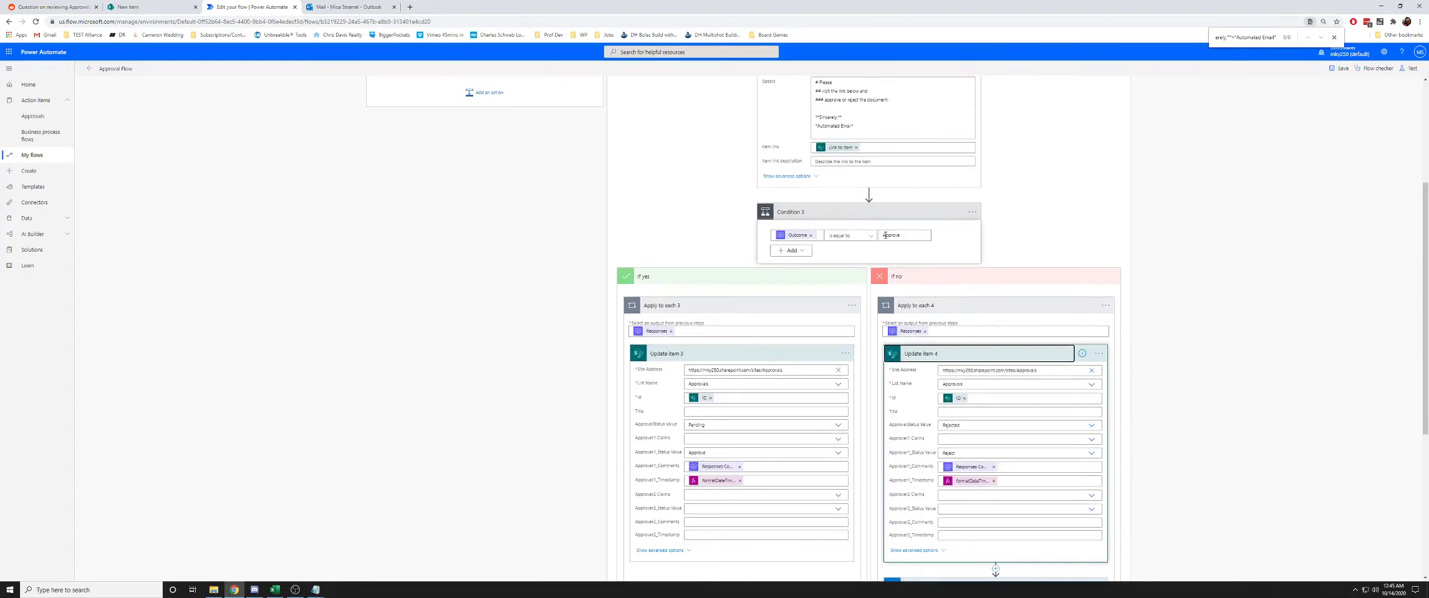
scroll(877, 250, "down", 2)
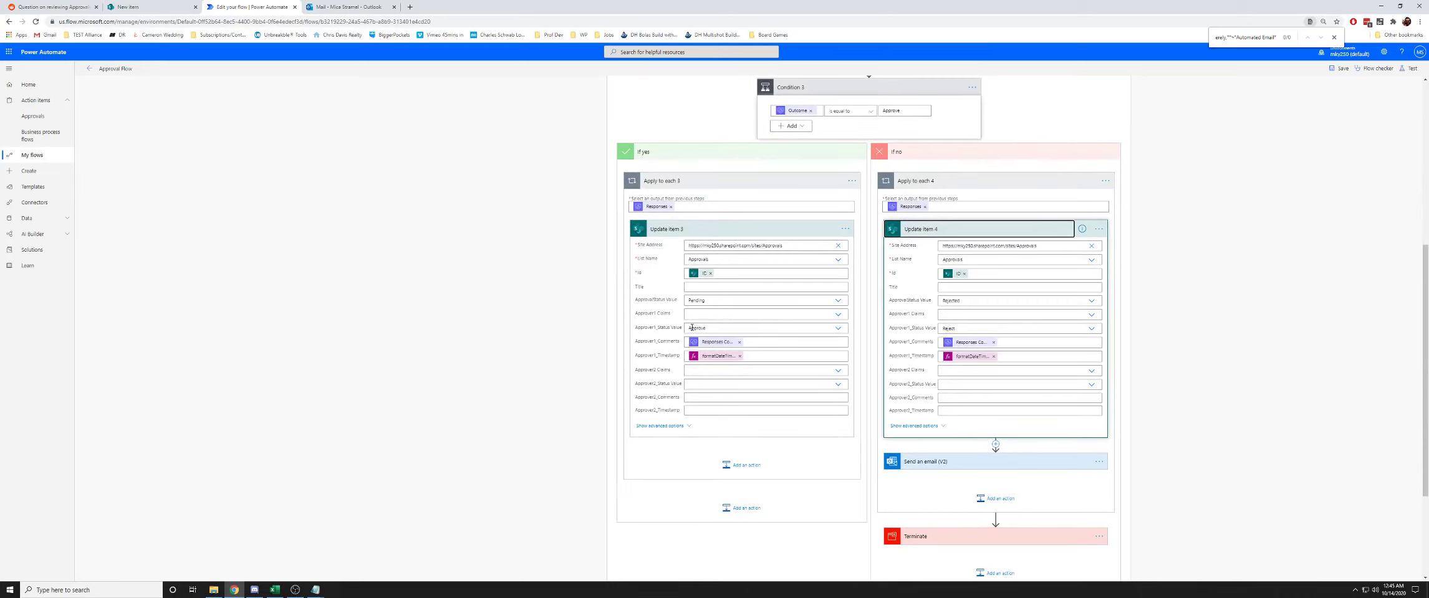
Examine how the approval status and Approver1 status values are set in Update item 3 and Update item 4 under Condition 3.
scroll(692, 324, "down", 1)
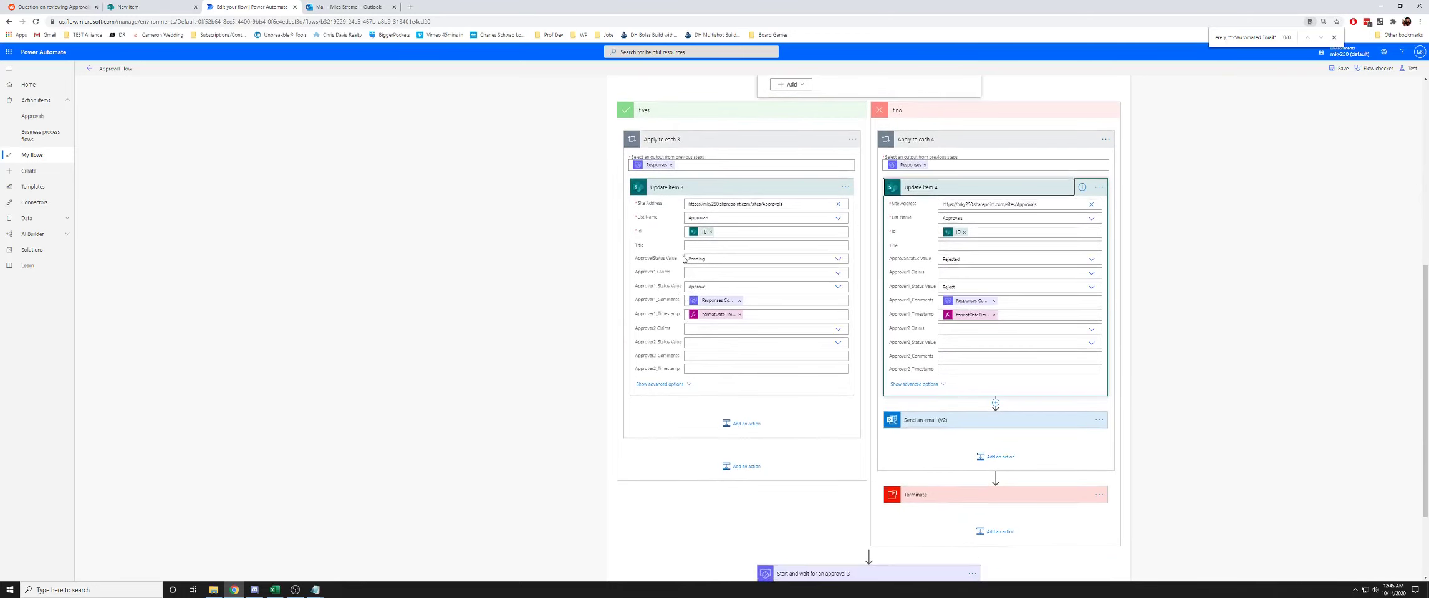
left_click(655, 258)
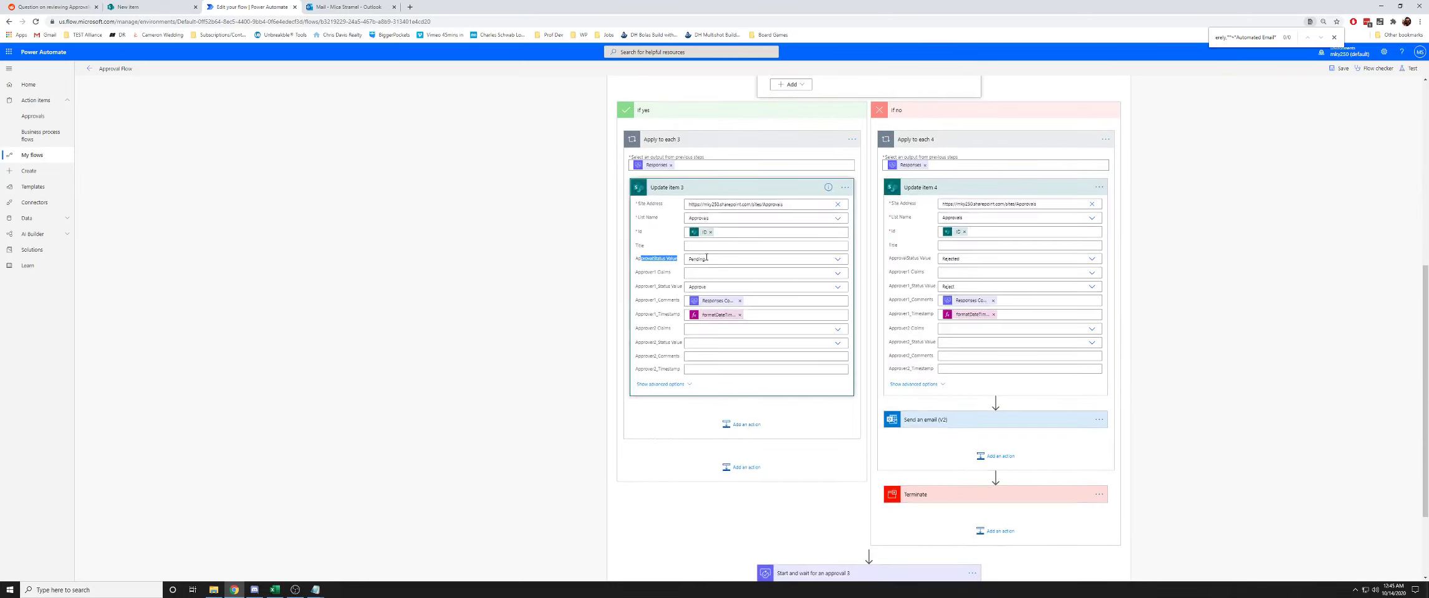
left_click(700, 258)
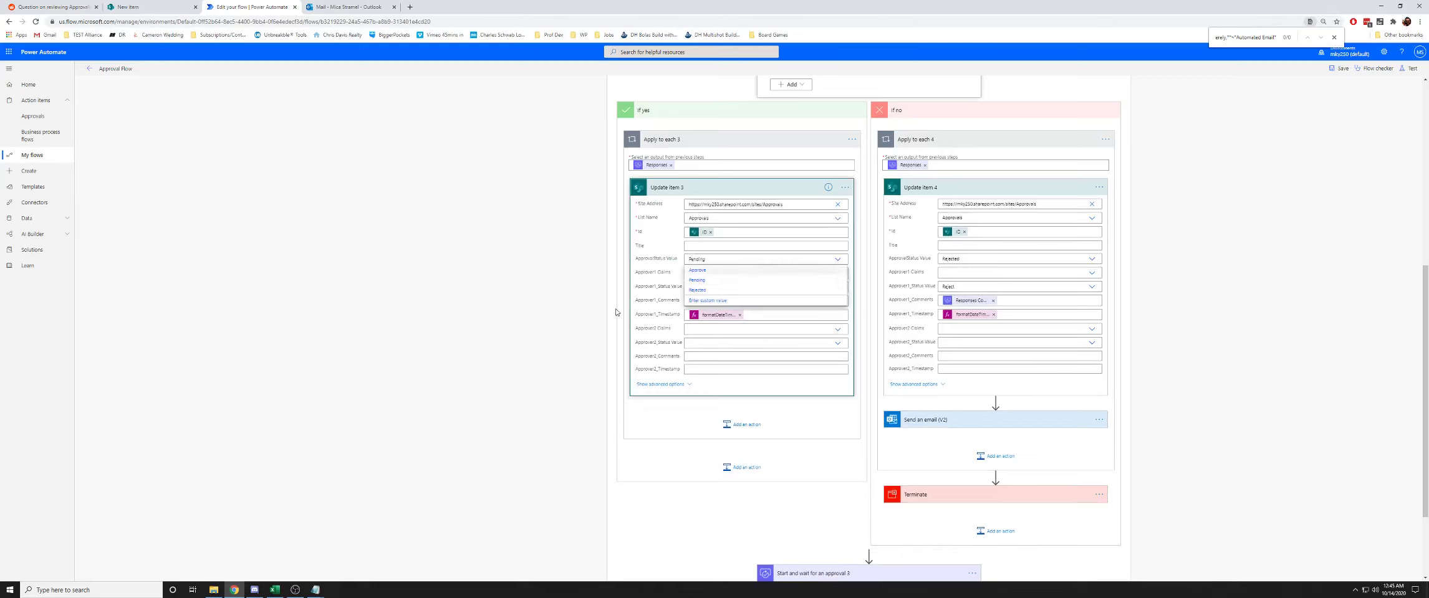
left_click(545, 354)
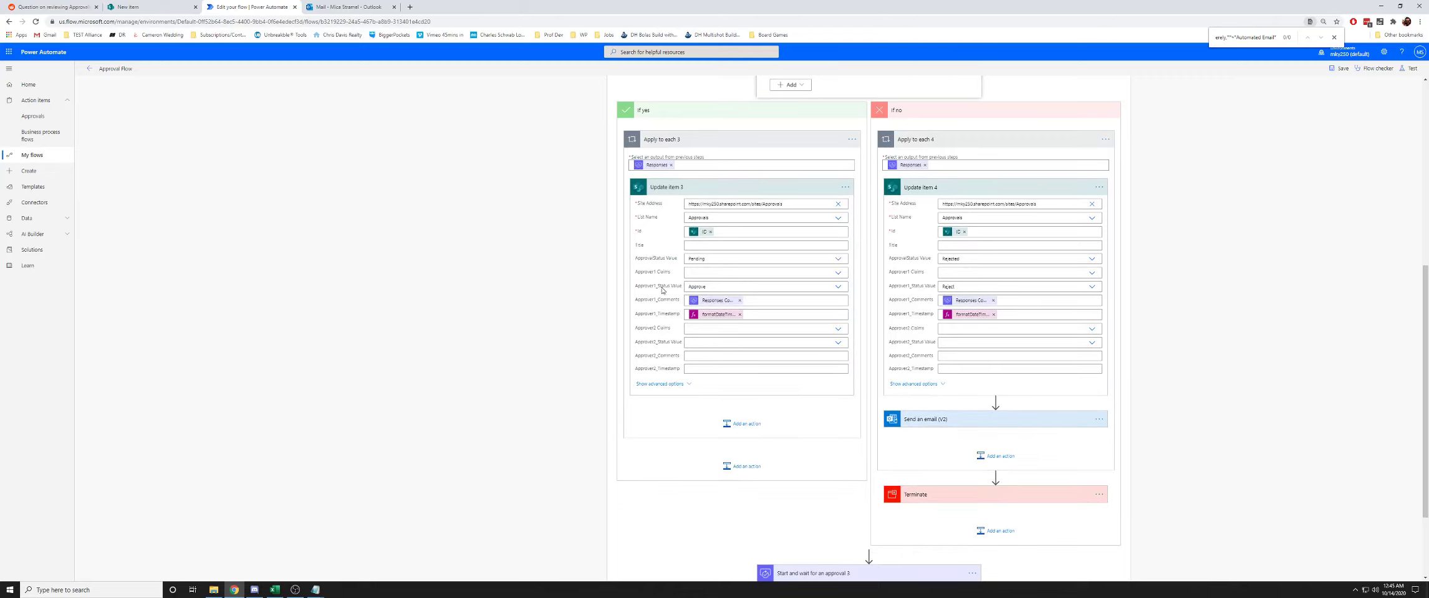
left_click_drag(671, 286, 645, 287)
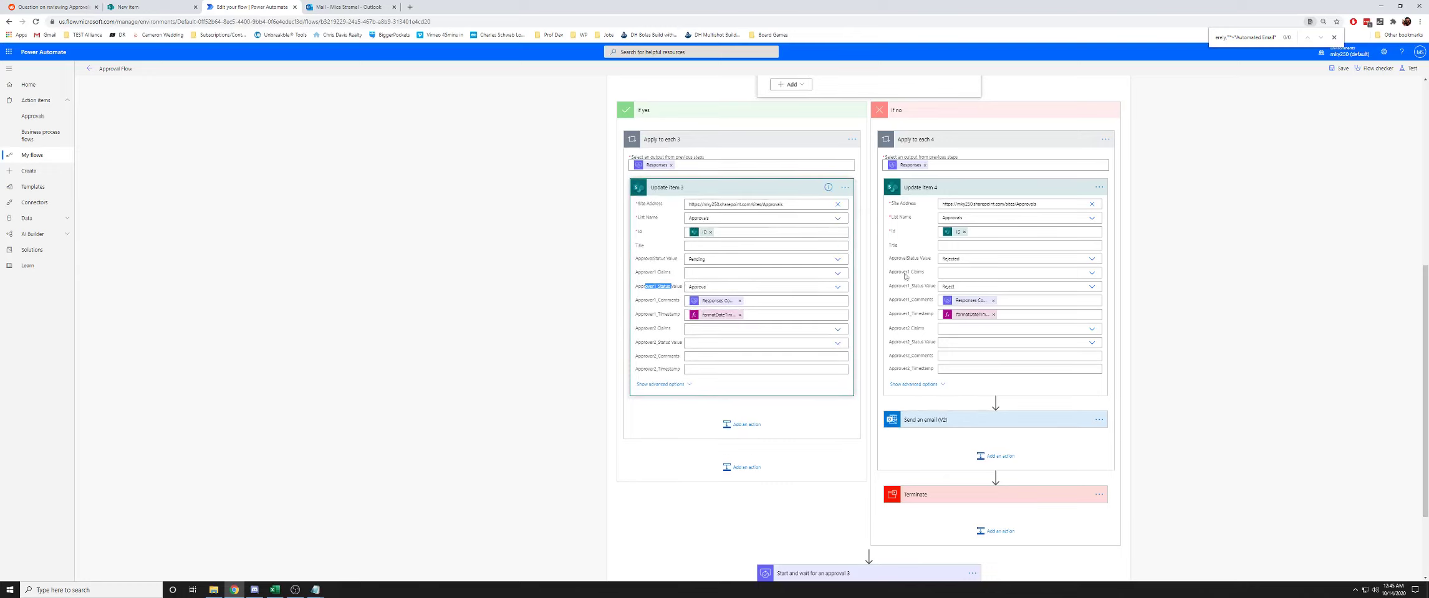
scroll(927, 176, "up", 3)
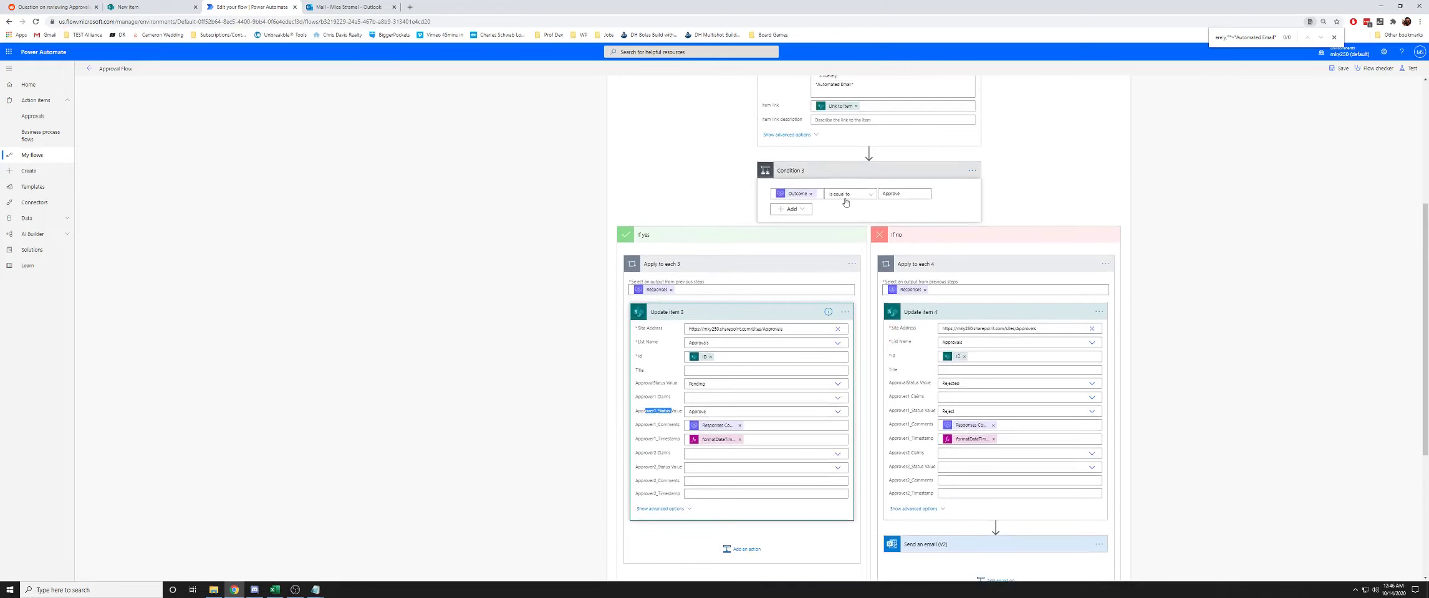
scroll(934, 223, "down", 3)
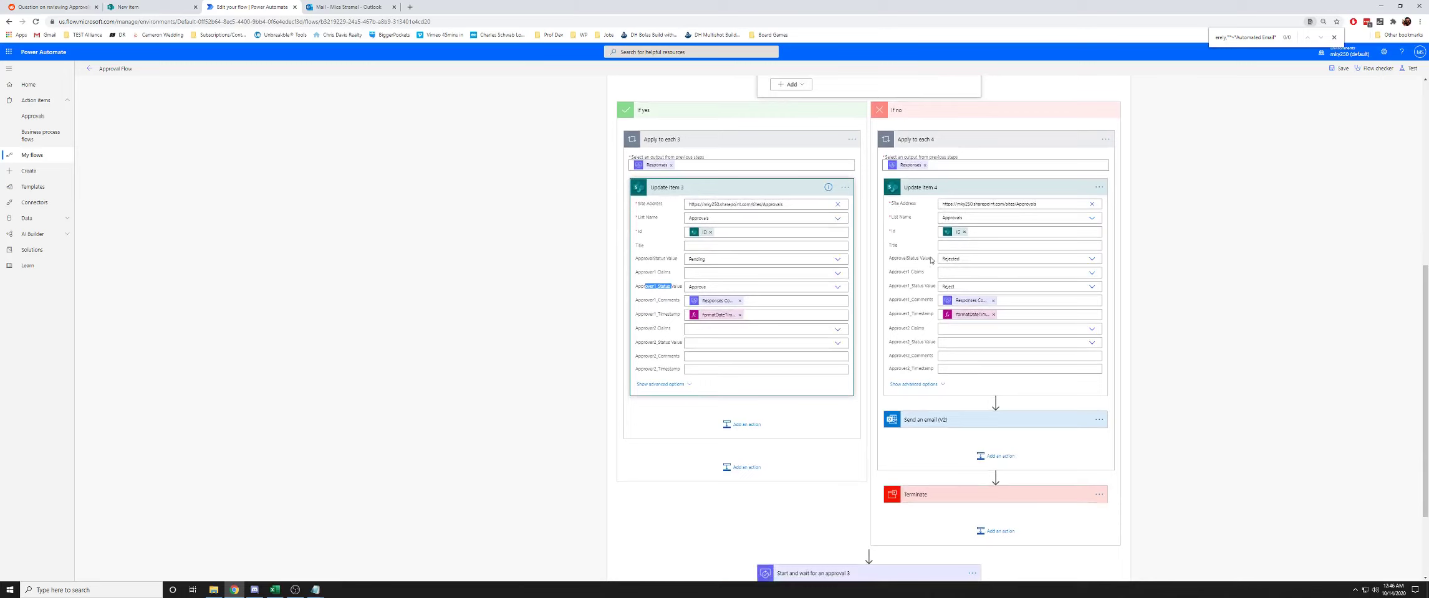
left_click_drag(931, 259, 888, 259)
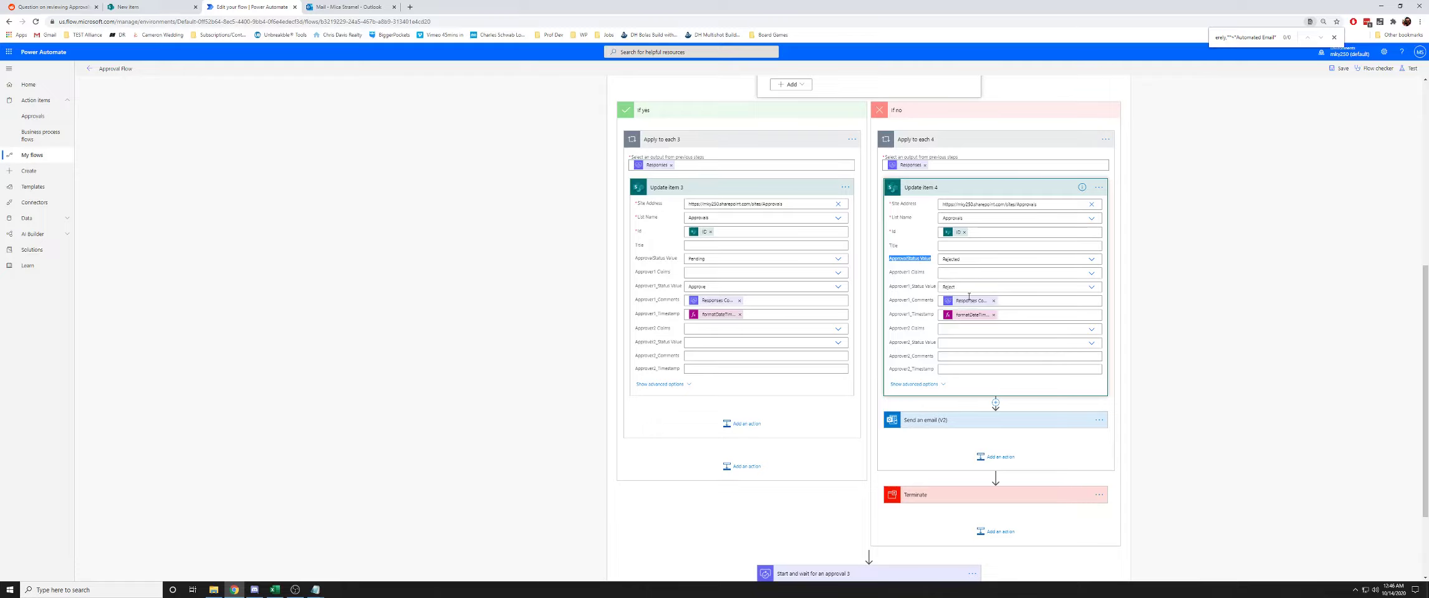
Expand the Send an email (V2) and Terminate actions in Condition 3's no branch to review their settings.
scroll(974, 323, "down", 3)
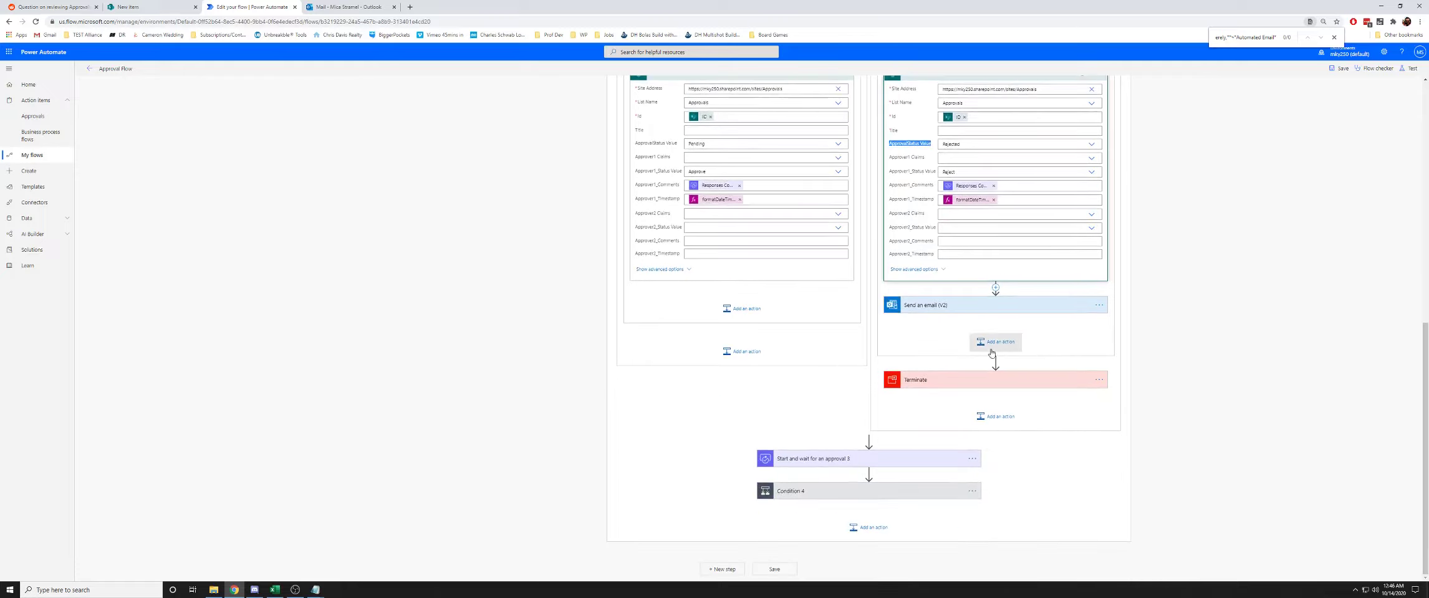
left_click(954, 306)
scroll(997, 336, "down", 1)
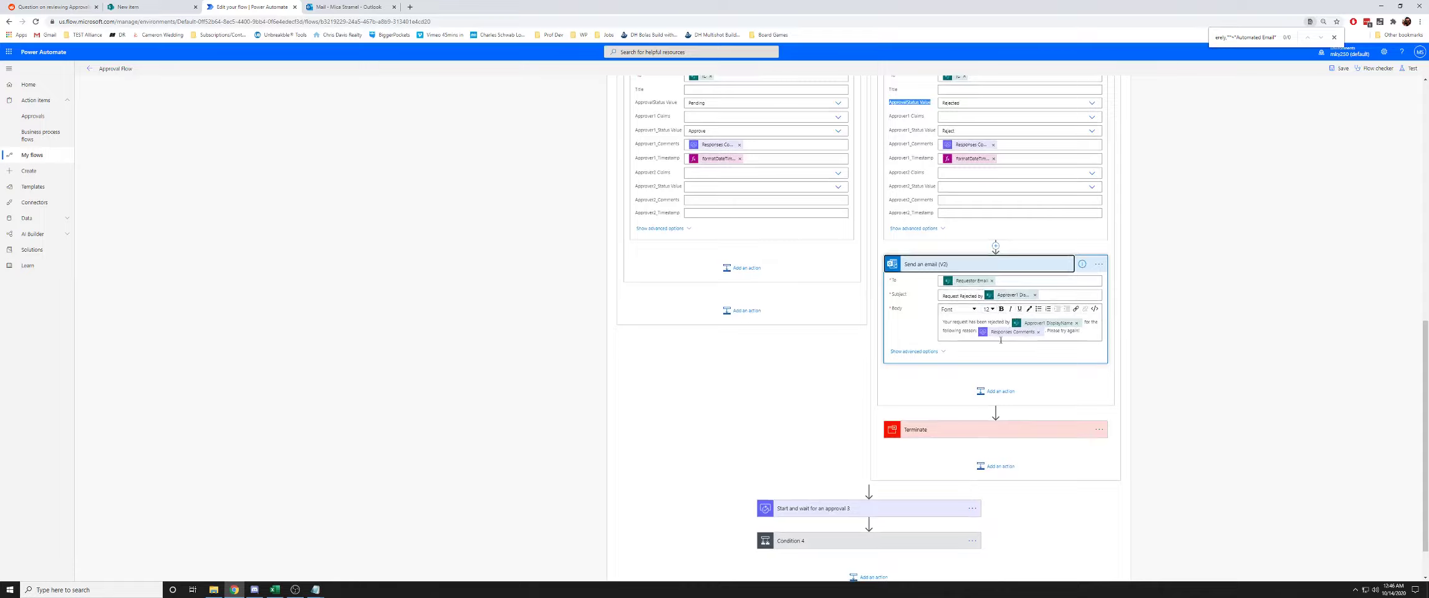
scroll(997, 340, "down", 1)
left_click(988, 380)
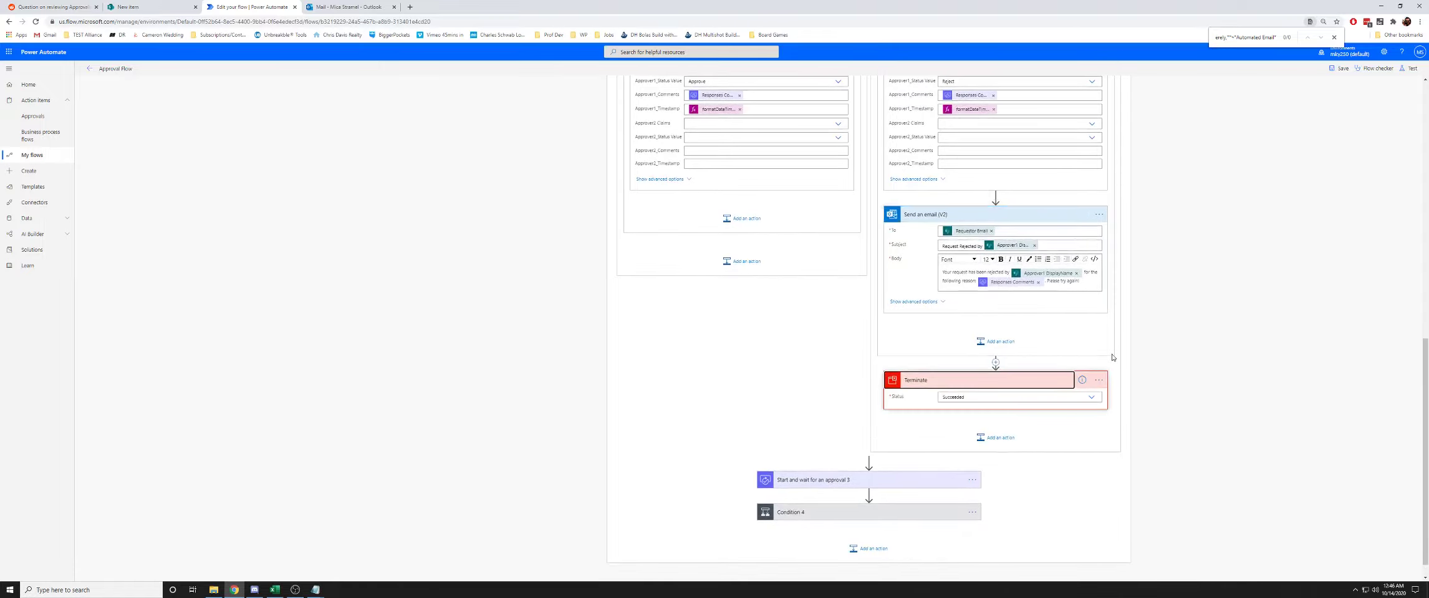
scroll(1113, 357, "down", 1)
Collapse Condition 3's no branch, and expand Start and wait for an approval 3 and Condition 4.
scroll(1045, 328, "up", 10)
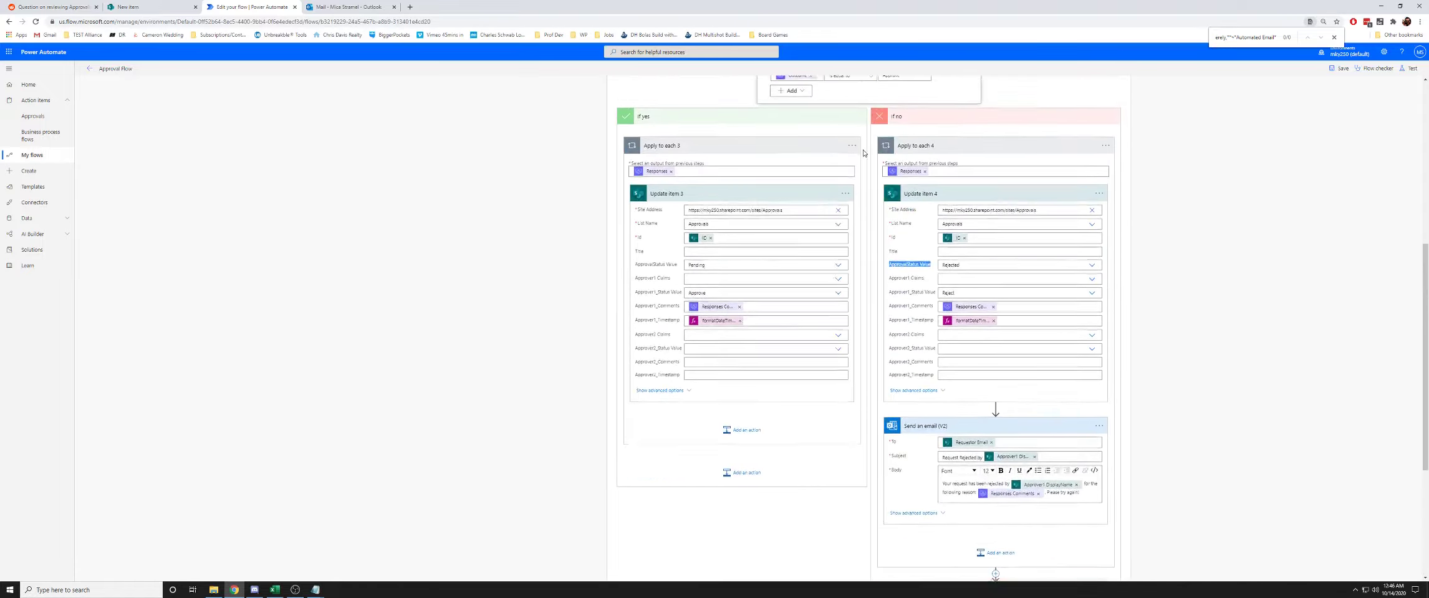
left_click(936, 260)
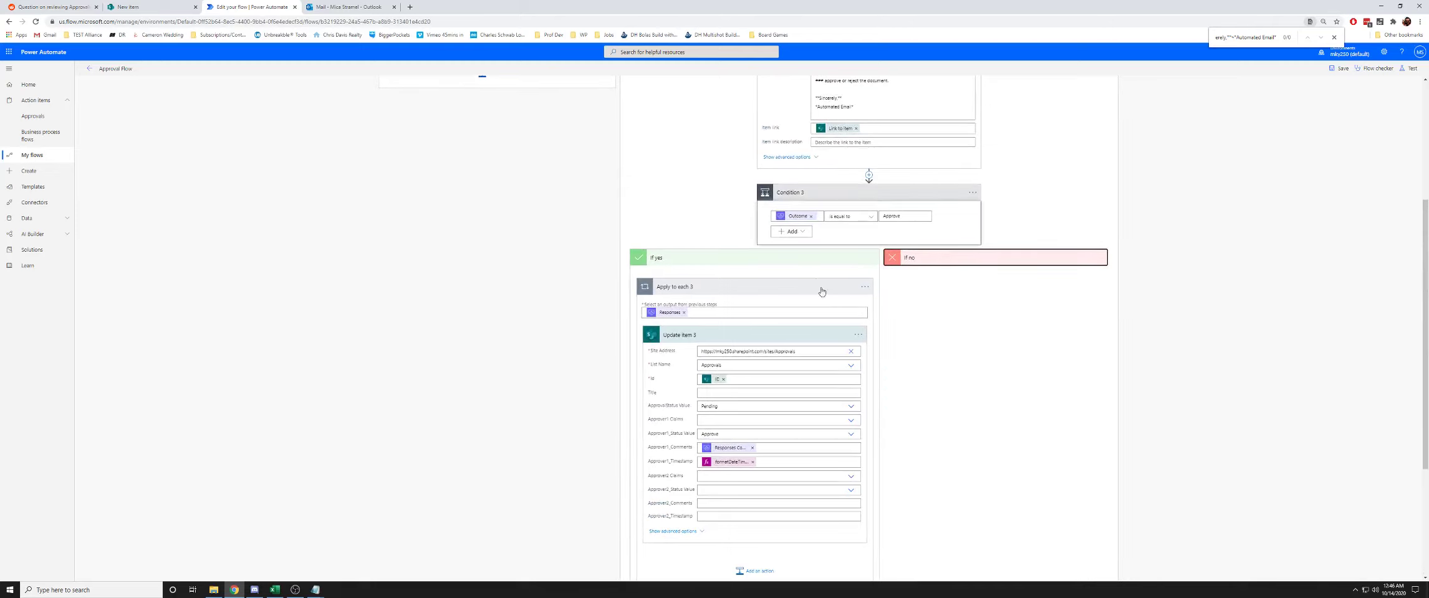
scroll(823, 290, "down", 4)
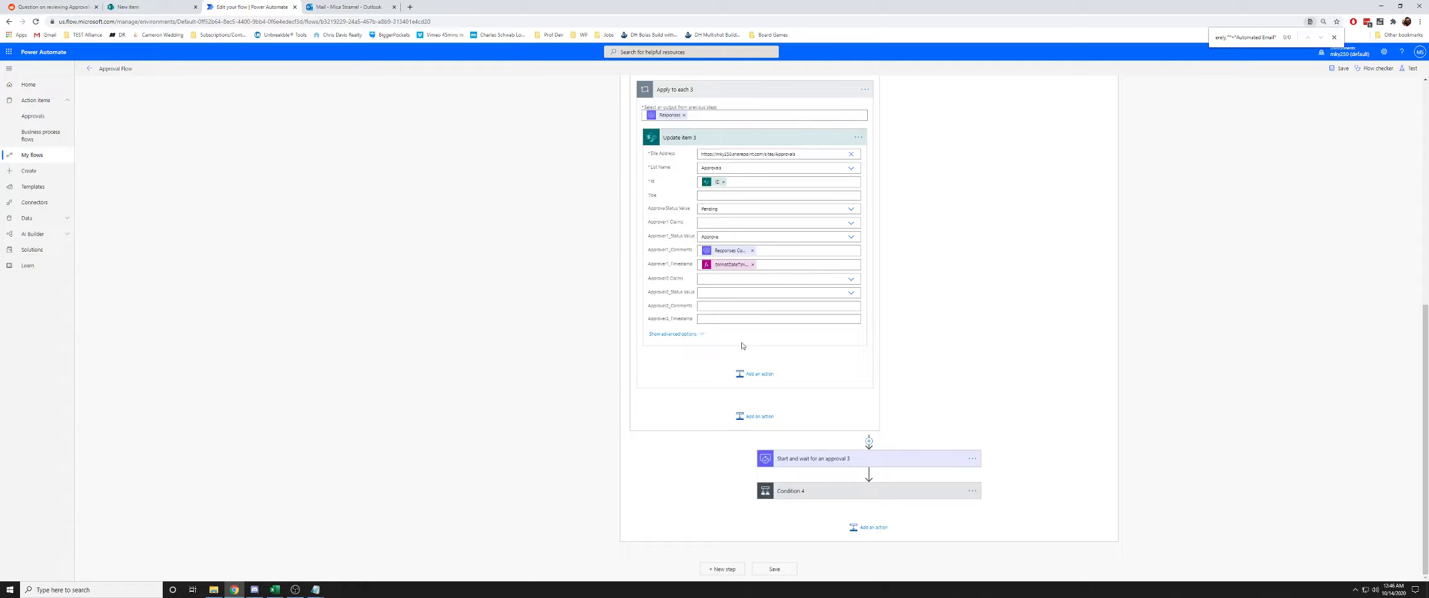
left_click(851, 461)
scroll(1107, 397, "down", 3)
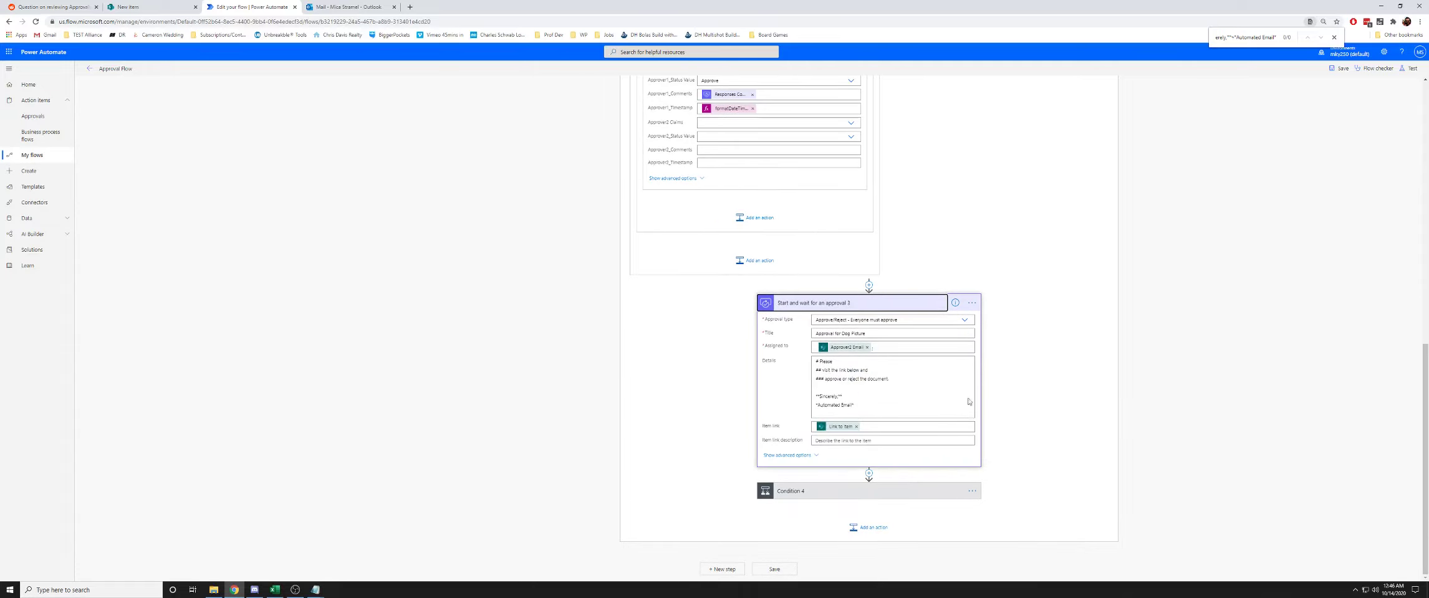
mouse_move(844, 353)
left_click(858, 490)
scroll(1137, 403, "down", 2)
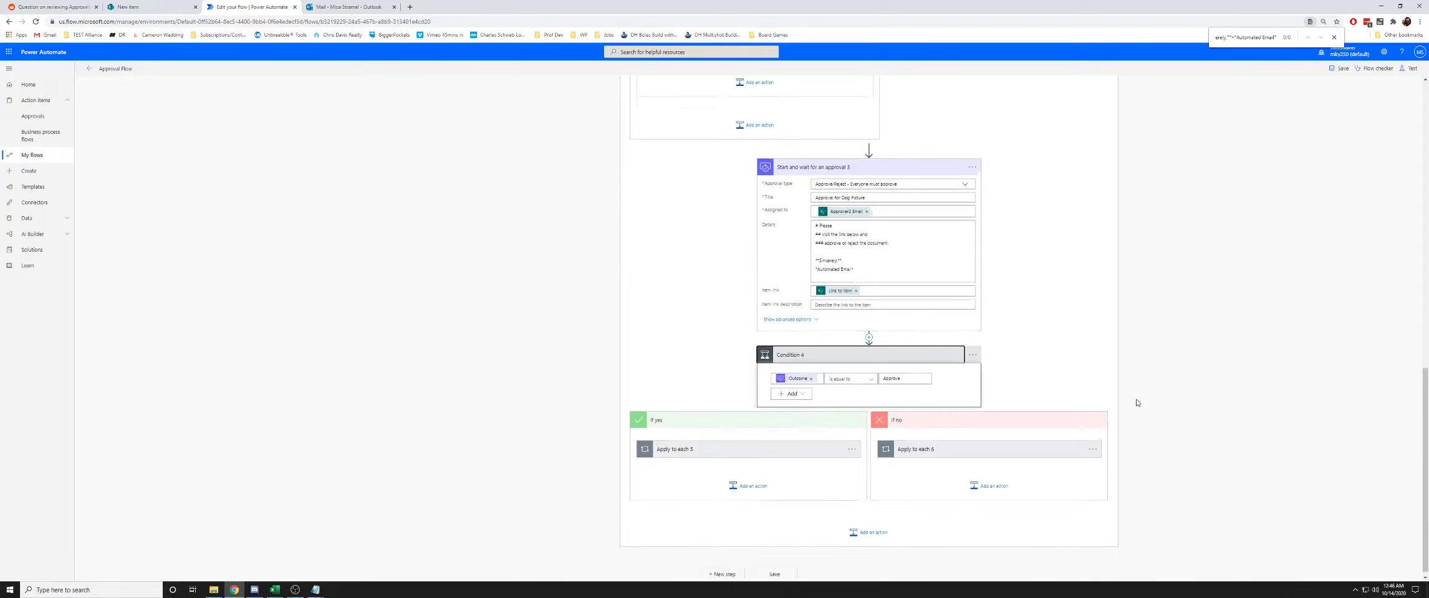
Expand Apply to each 5 and 6 under Condition 4 and compare the fields of Update item 5 and Update item 6.
left_click(779, 450)
left_click(997, 449)
scroll(997, 448, "down", 2)
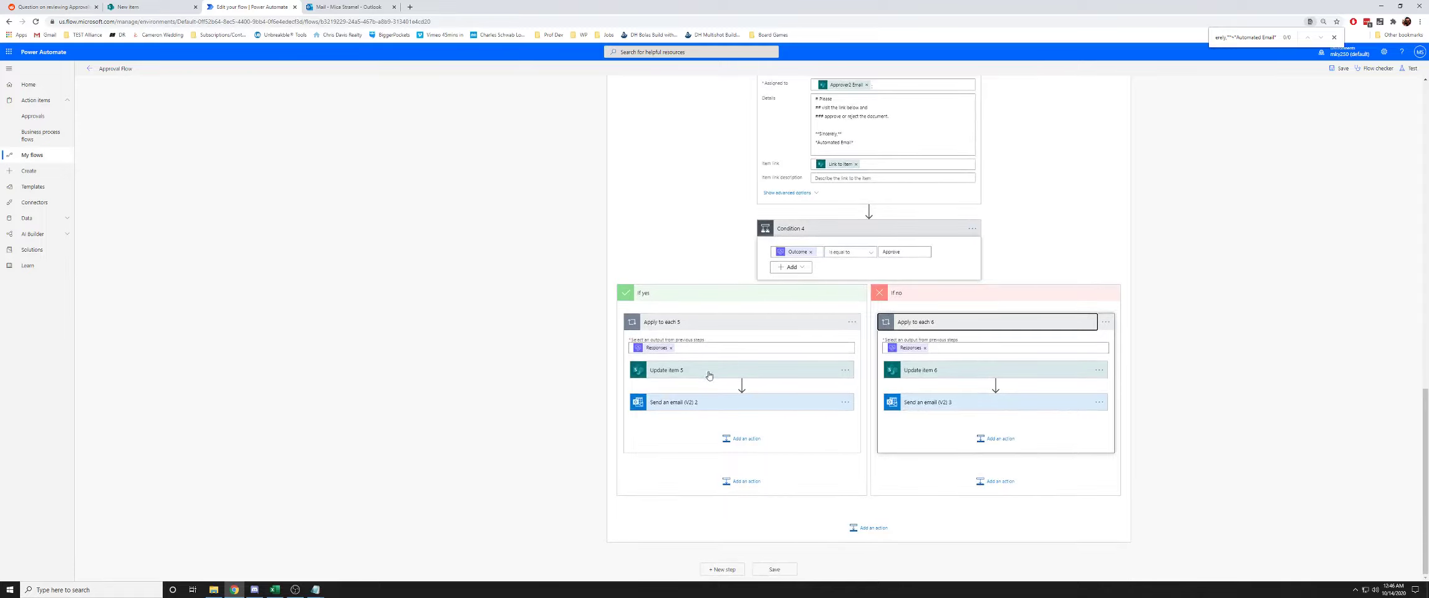
left_click(742, 373)
left_click(960, 369)
scroll(954, 362, "down", 3)
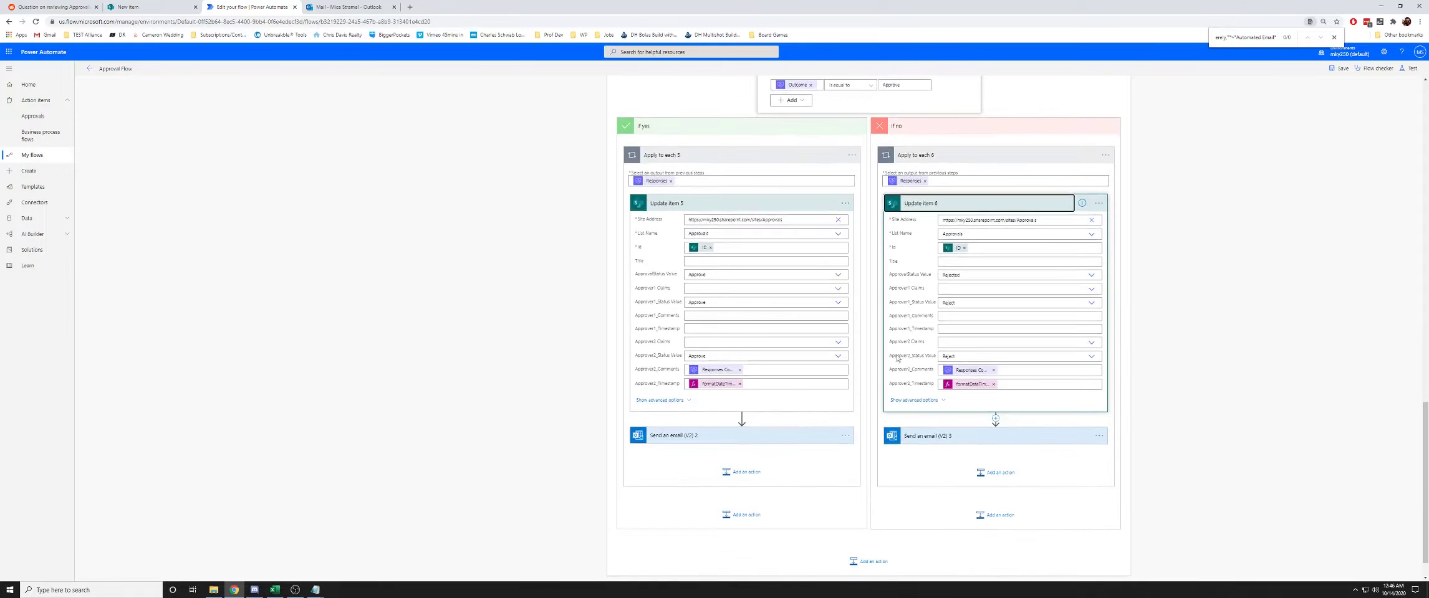
scroll(922, 312, "up", 3)
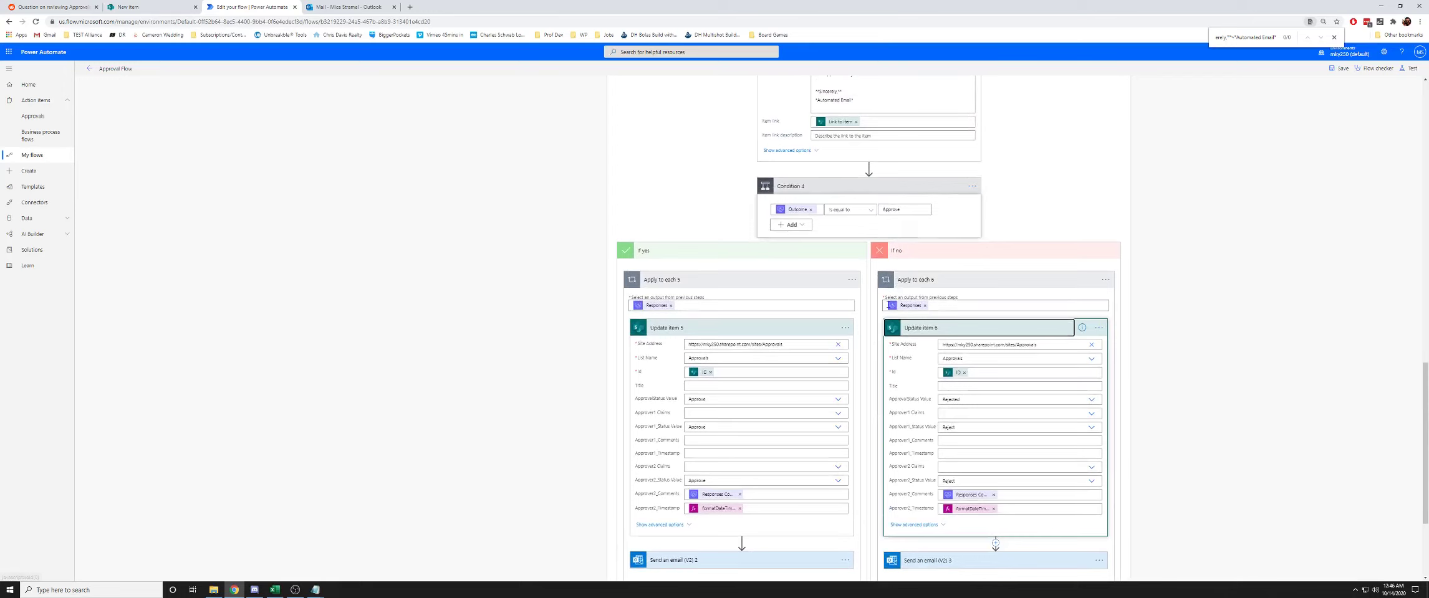
scroll(678, 318, "down", 2)
left_click_drag(678, 319, 645, 316)
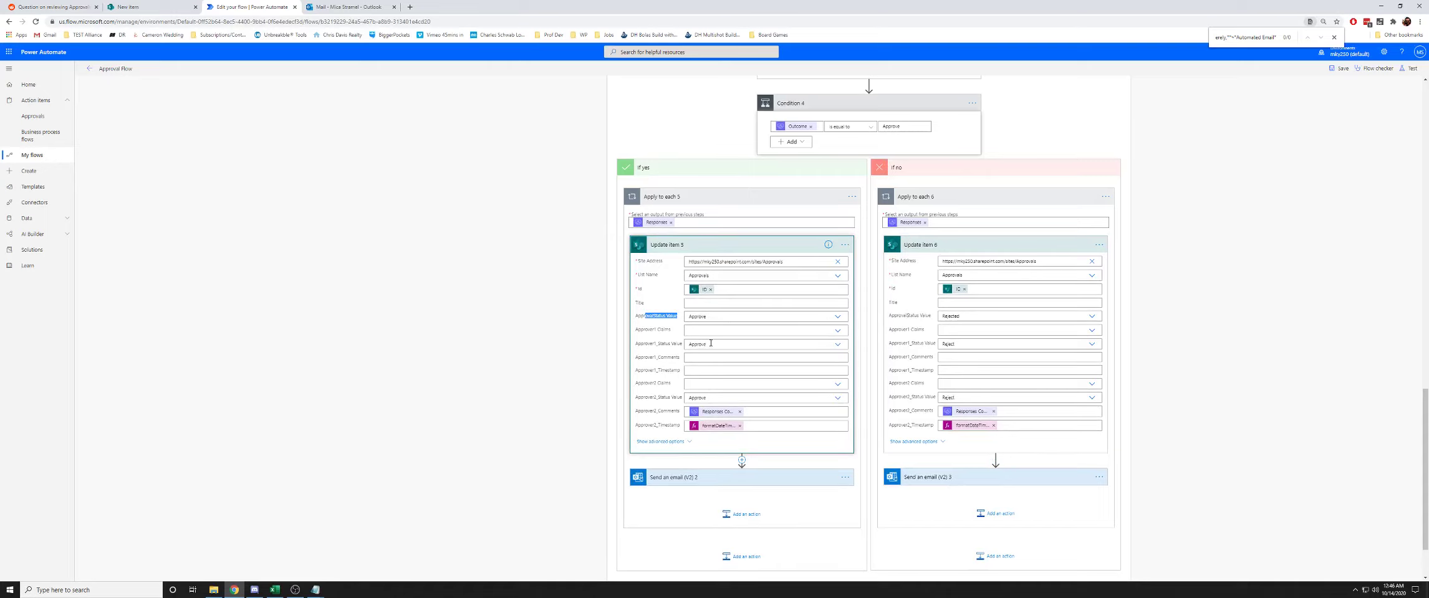
Clear the Approver1_Status Value field in Update item 5.
left_click(791, 343)
key("BackSpace")
key("BackSpace")
key("BackSpace")
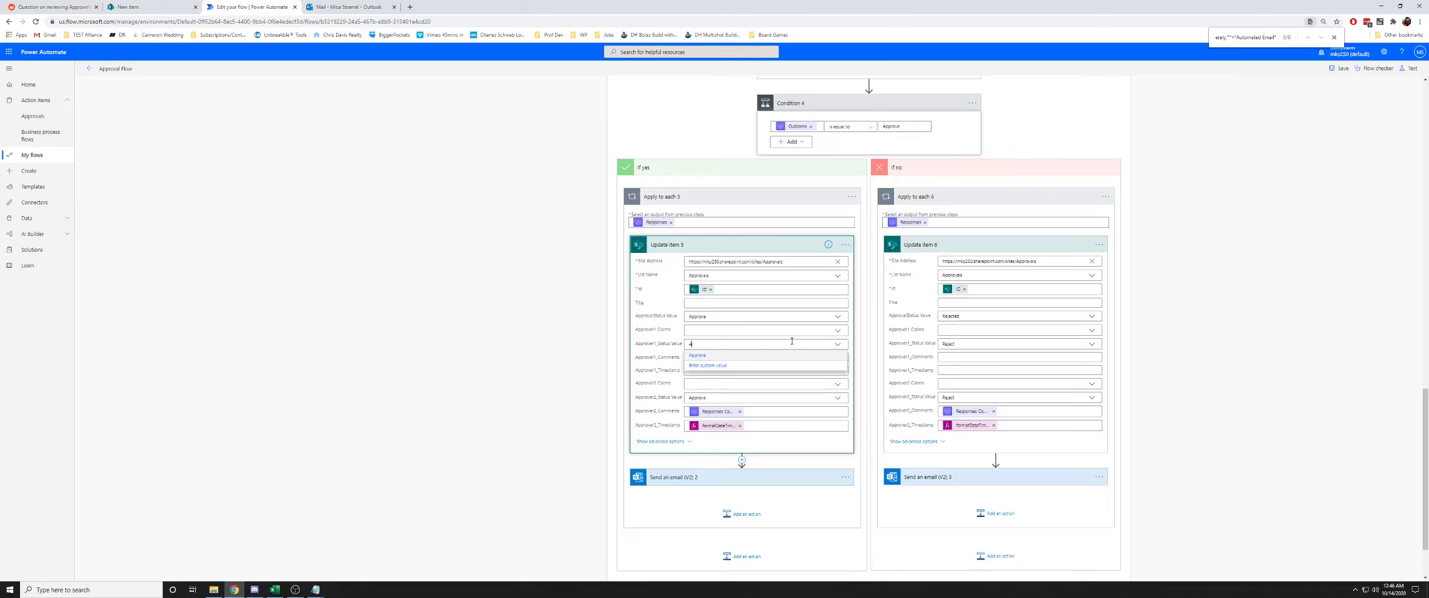
key("BackSpace")
left_click_drag(682, 343, 637, 345)
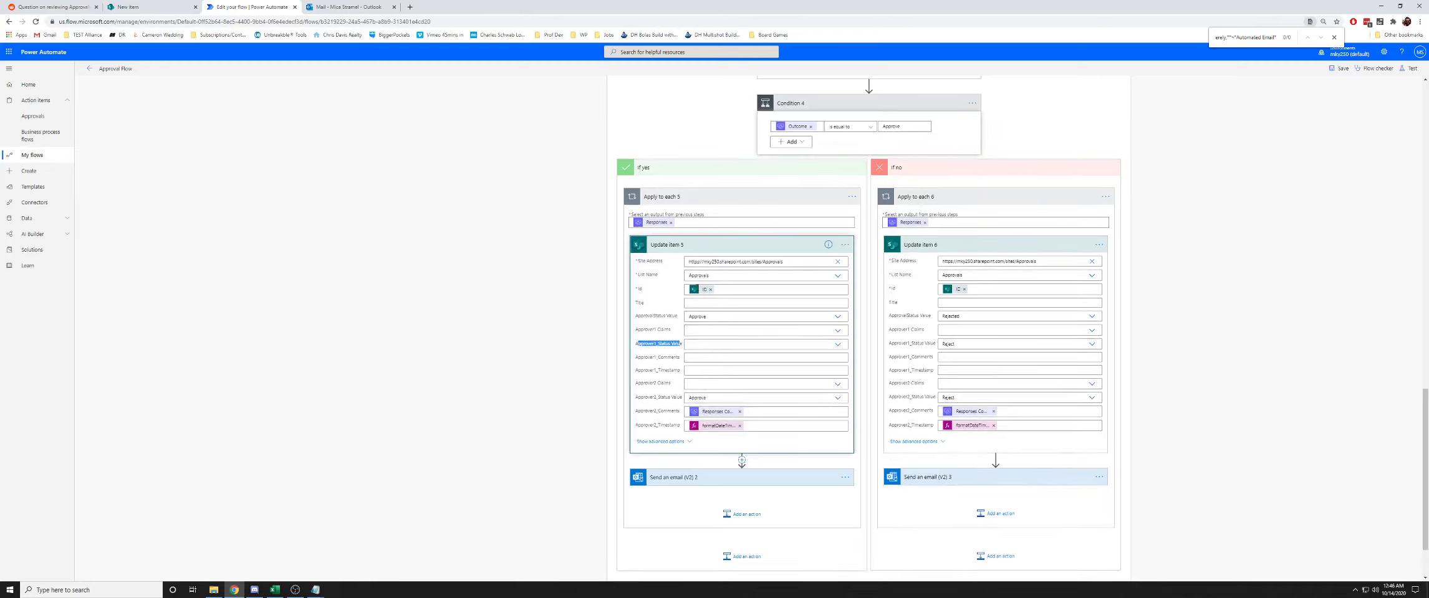
Clear the Approver1_Status Value field in Update item 6 in Condition 4's no branch.
scroll(786, 118, "up", 3)
scroll(730, 126, "down", 4)
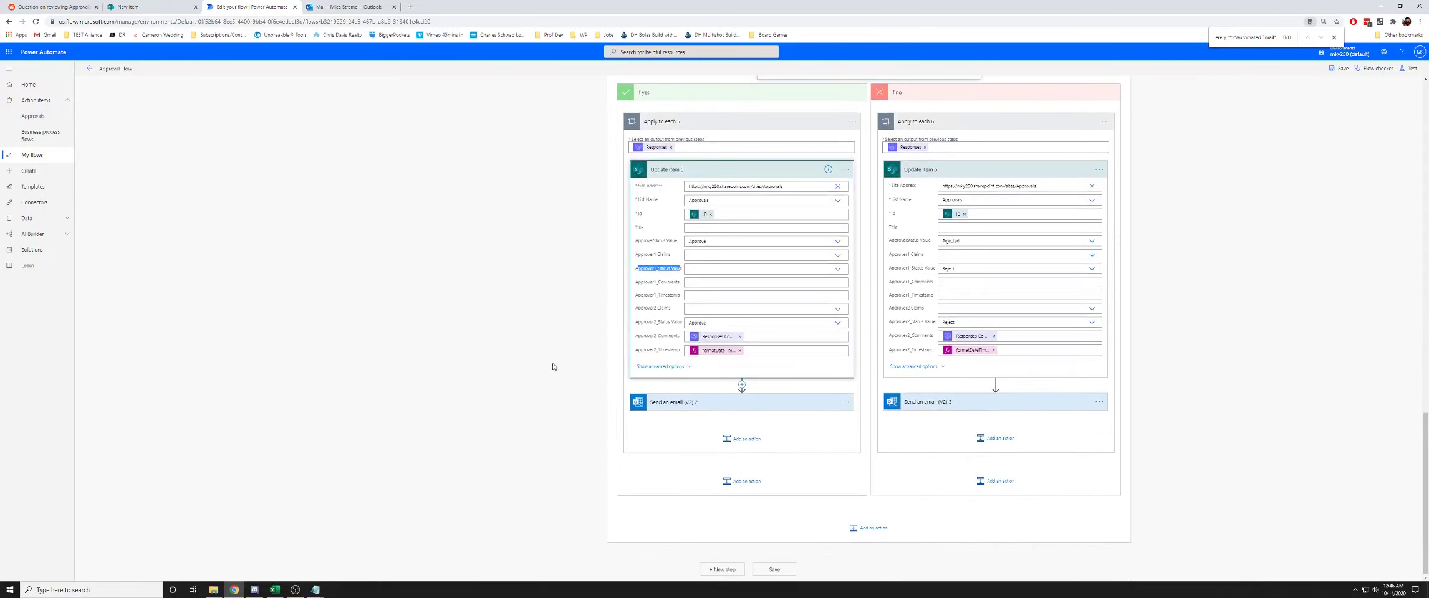
left_click(963, 269)
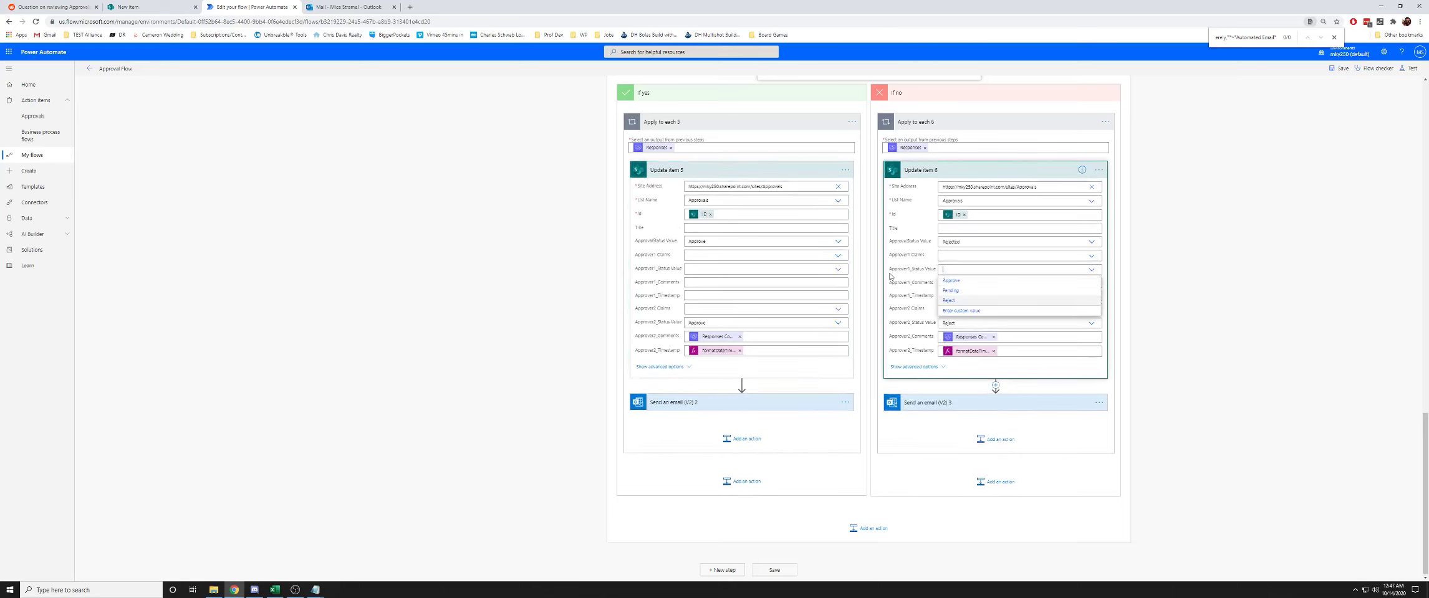
left_click(586, 308)
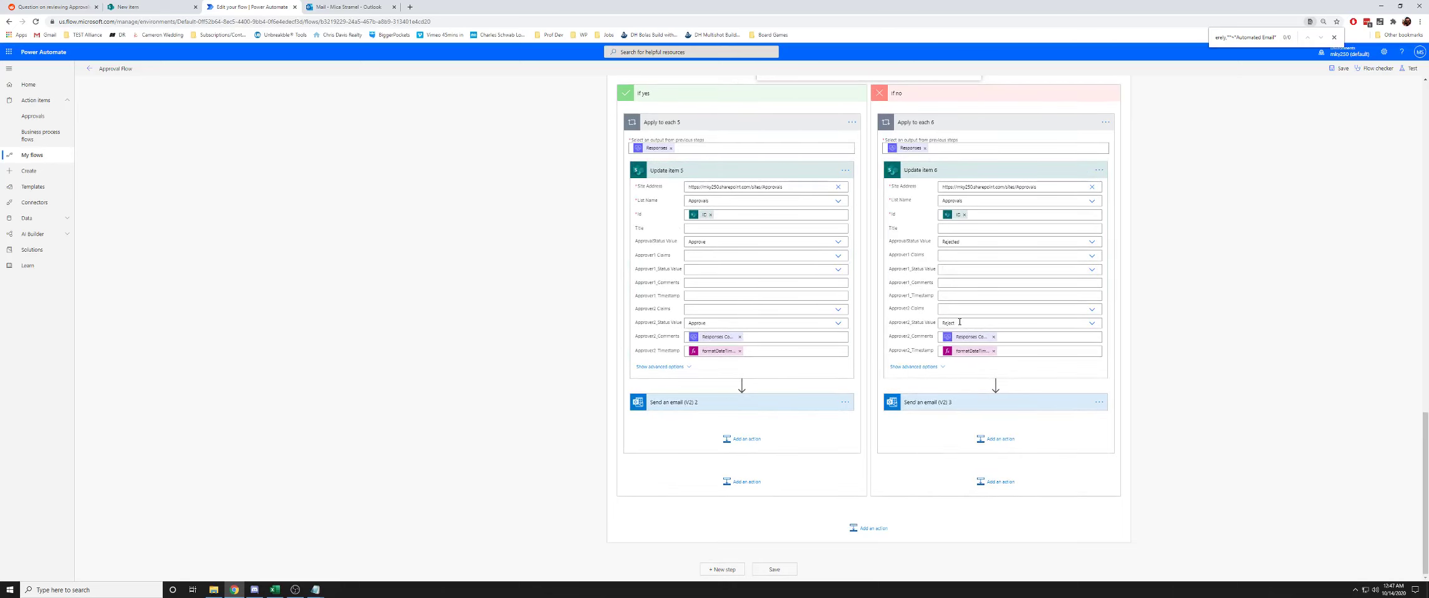
Expand Send an email (V2) 2 and Send an email (V2) 3 to review the approval and rejection messages.
left_click(760, 404)
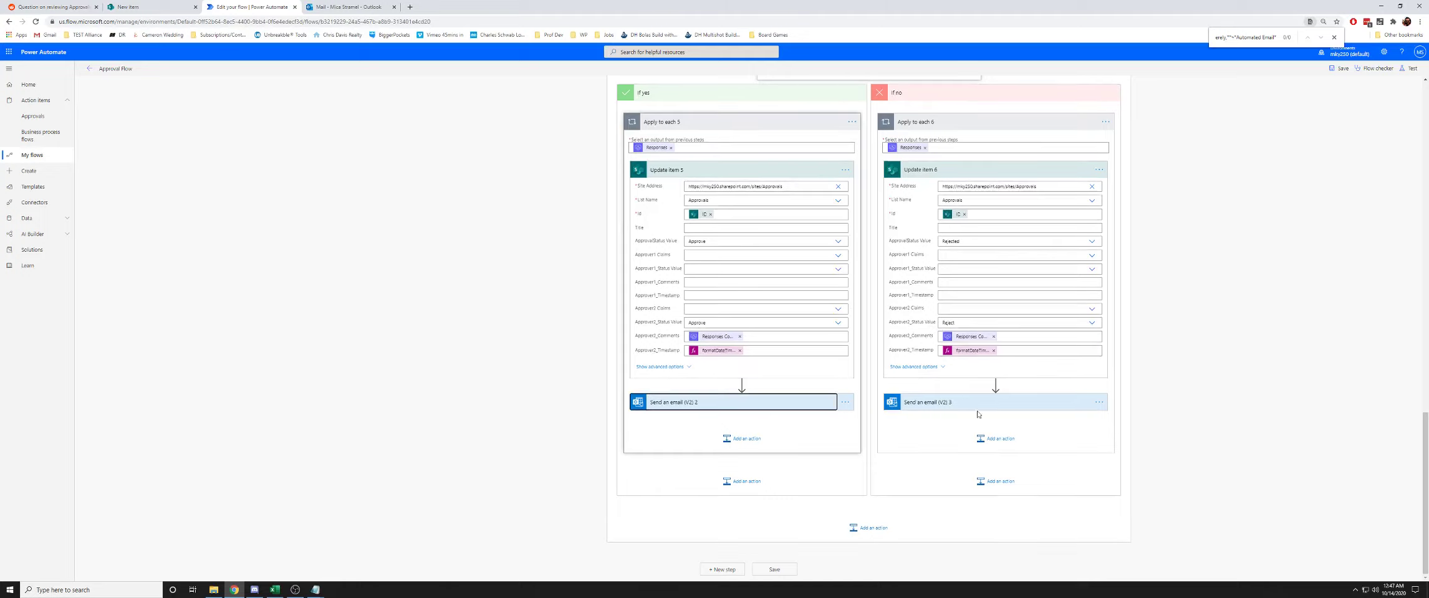
left_click(1029, 403)
scroll(1158, 407, "down", 1)
scroll(1158, 406, "down", 1)
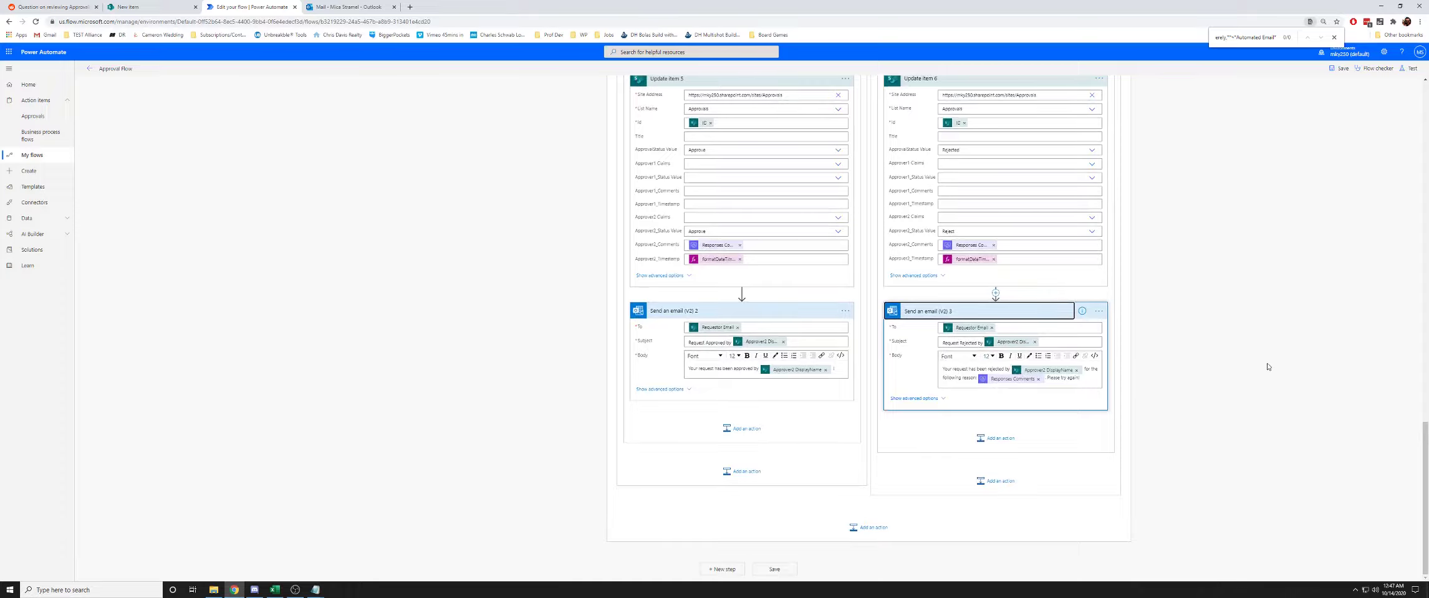
Collapse and reopen the first condition's yes and no branches for an overview, and collapse Start and wait for an approval 2.
scroll(1241, 367, "up", 7)
scroll(1204, 376, "up", 10)
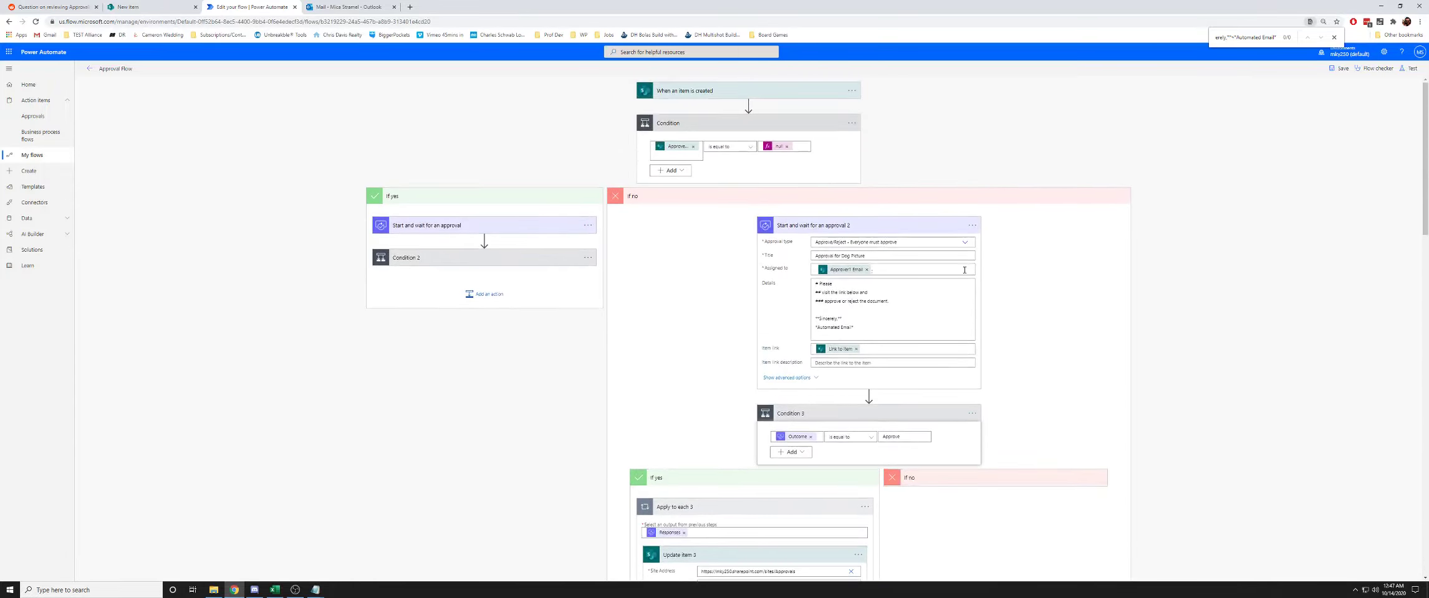
left_click(901, 199)
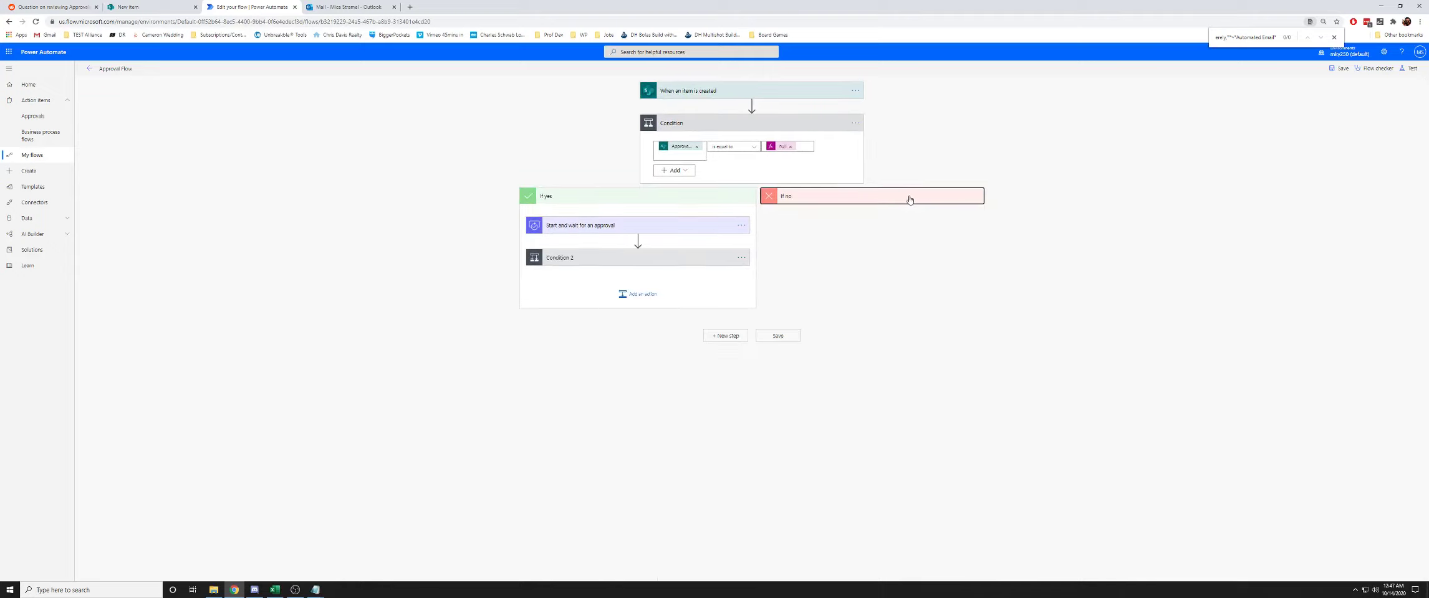
left_click(652, 201)
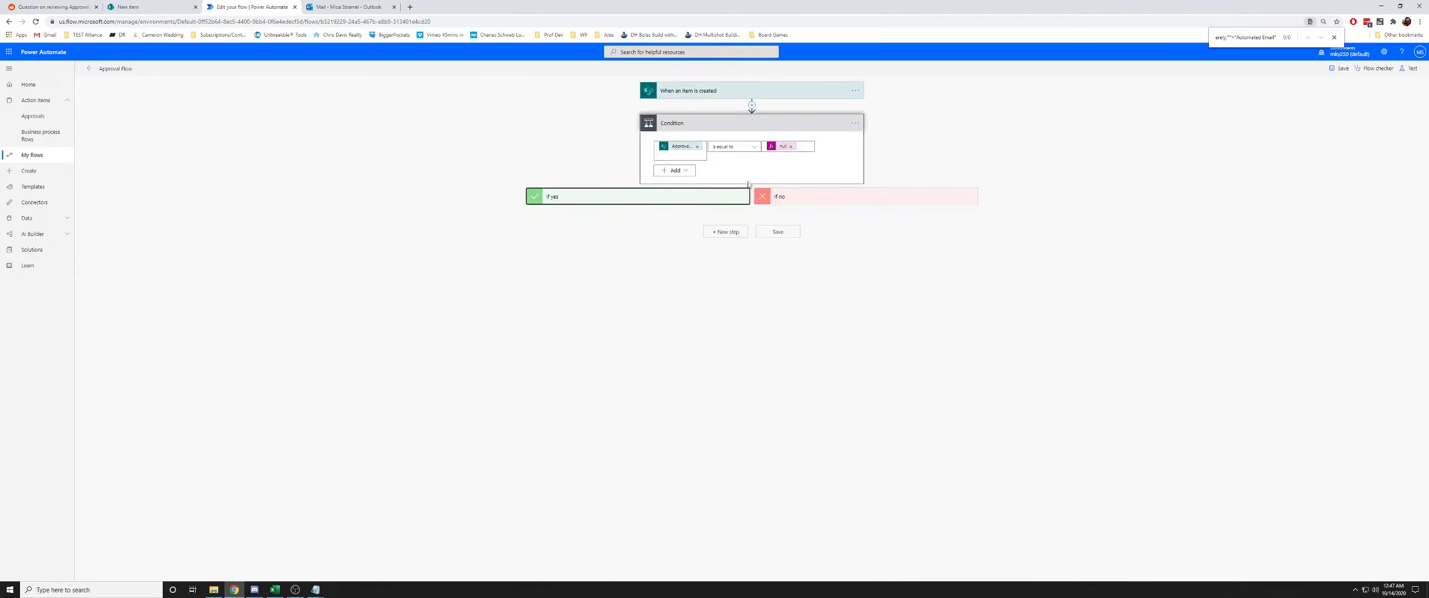
left_click(602, 197)
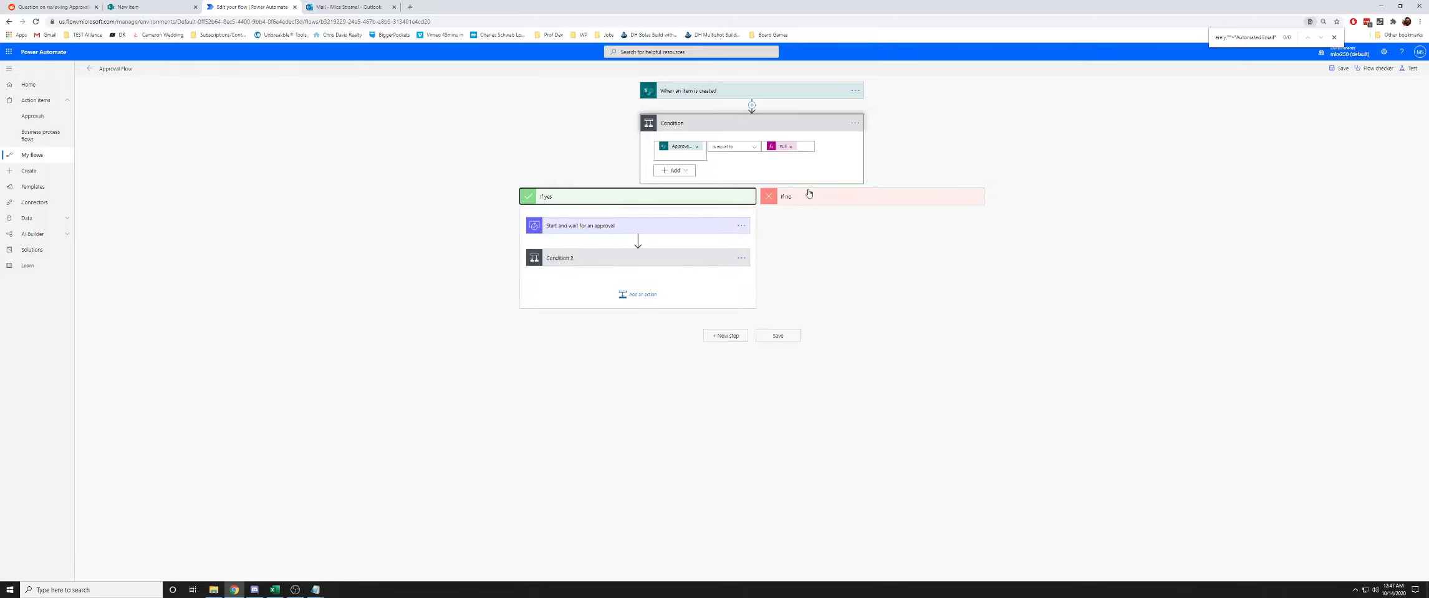
left_click(840, 197)
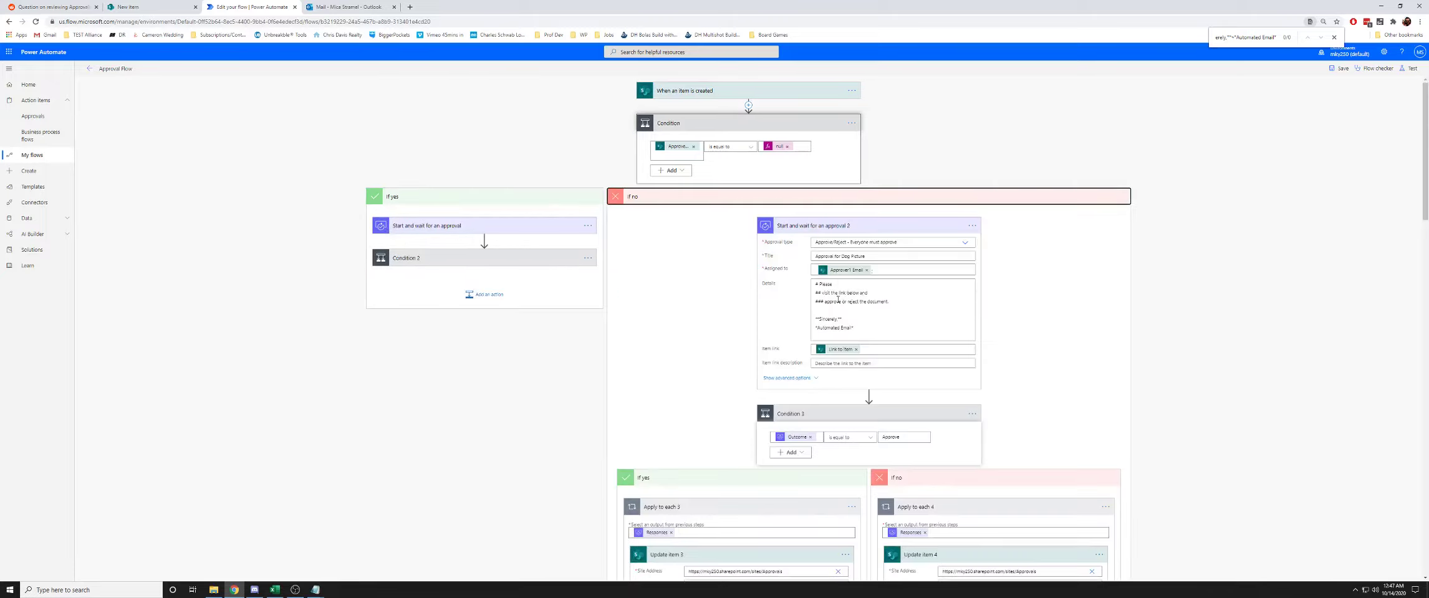
left_click(823, 223)
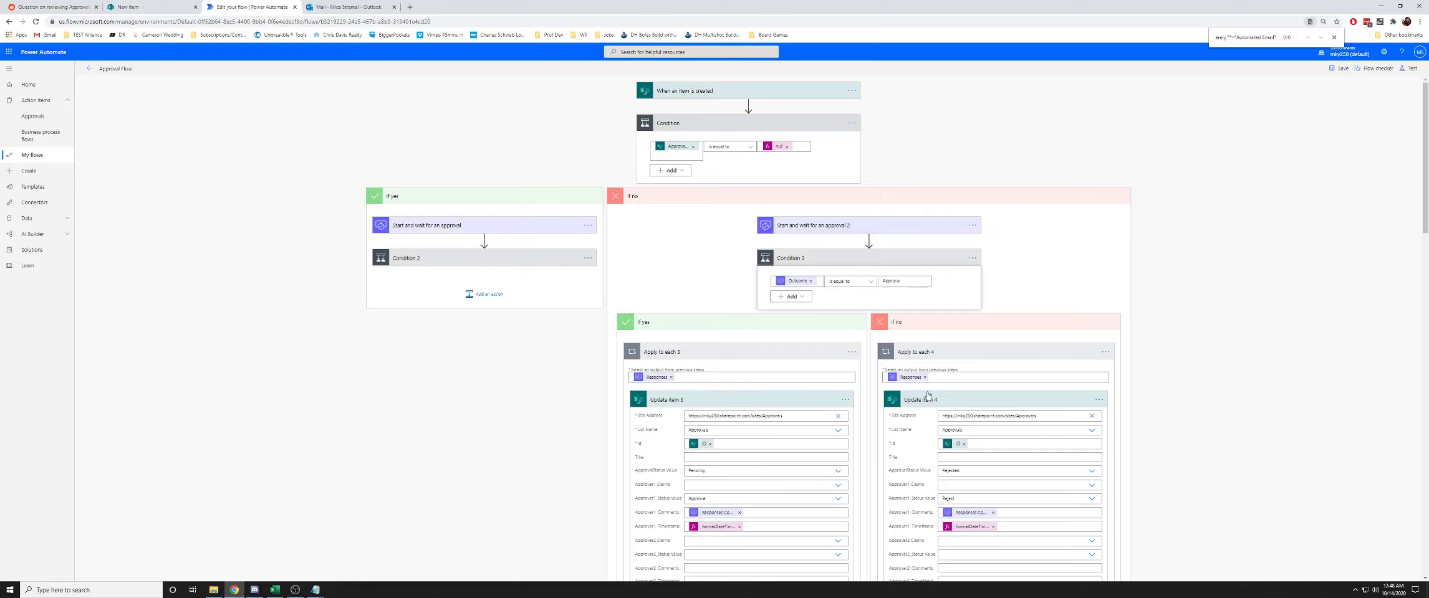
Examine the approval status field of Update item 4 in Condition 3's no branch, and close the browser's find bar.
scroll(976, 345, "down", 2)
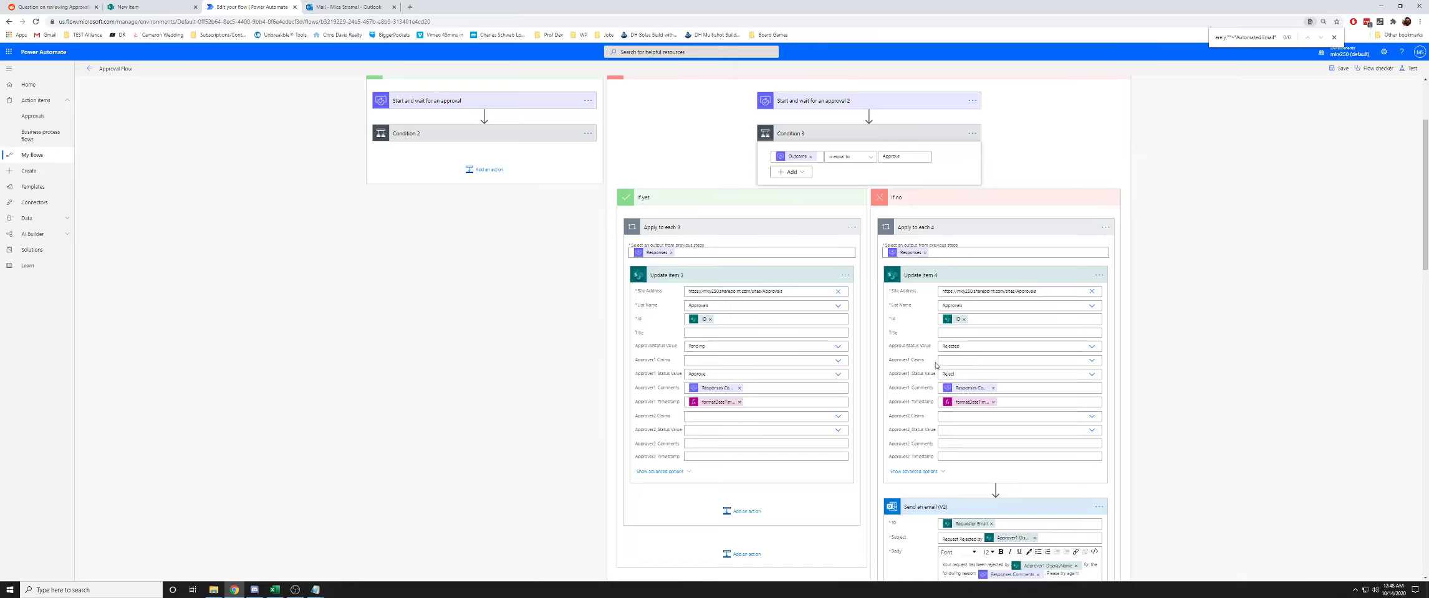
left_click_drag(937, 350, 892, 346)
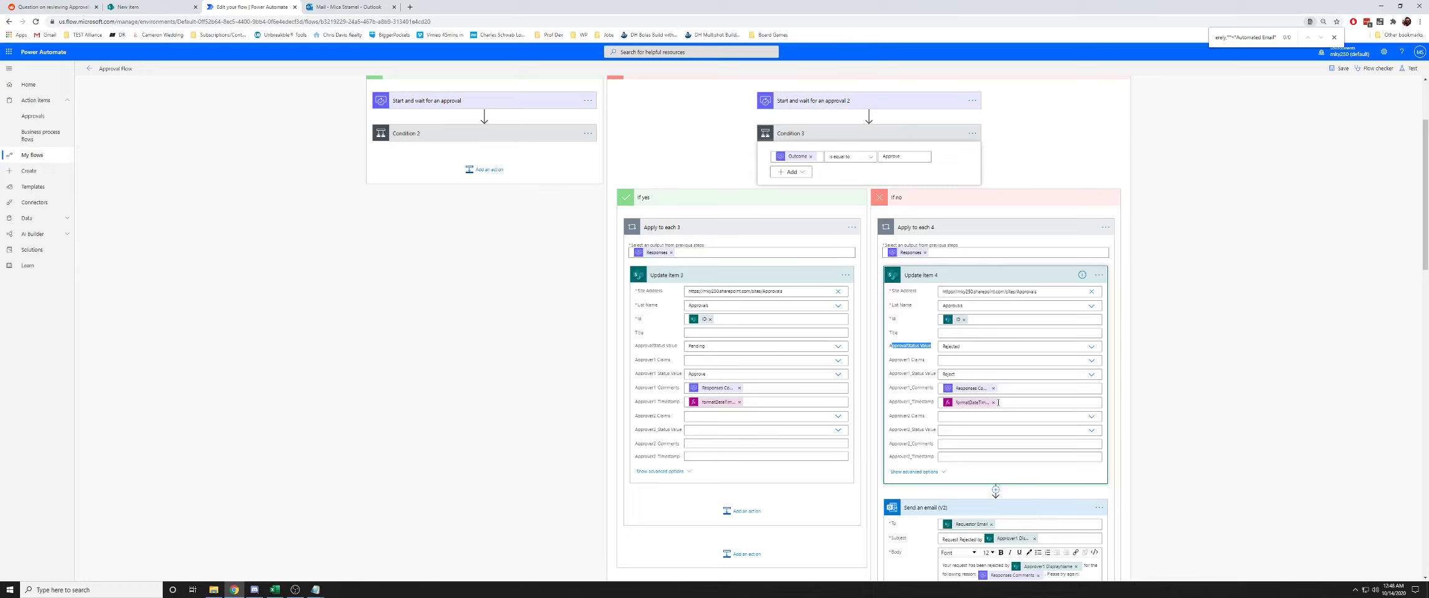
left_click(1171, 398)
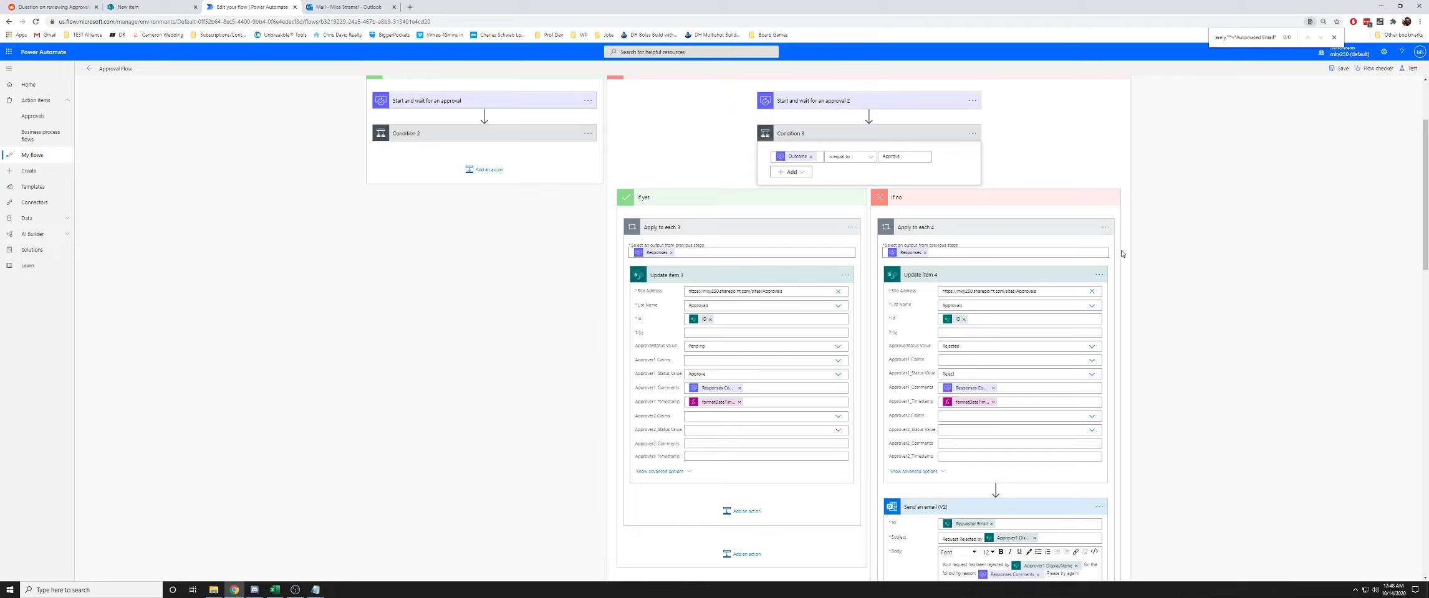
left_click(1334, 36)
scroll(1053, 317, "up", 2)
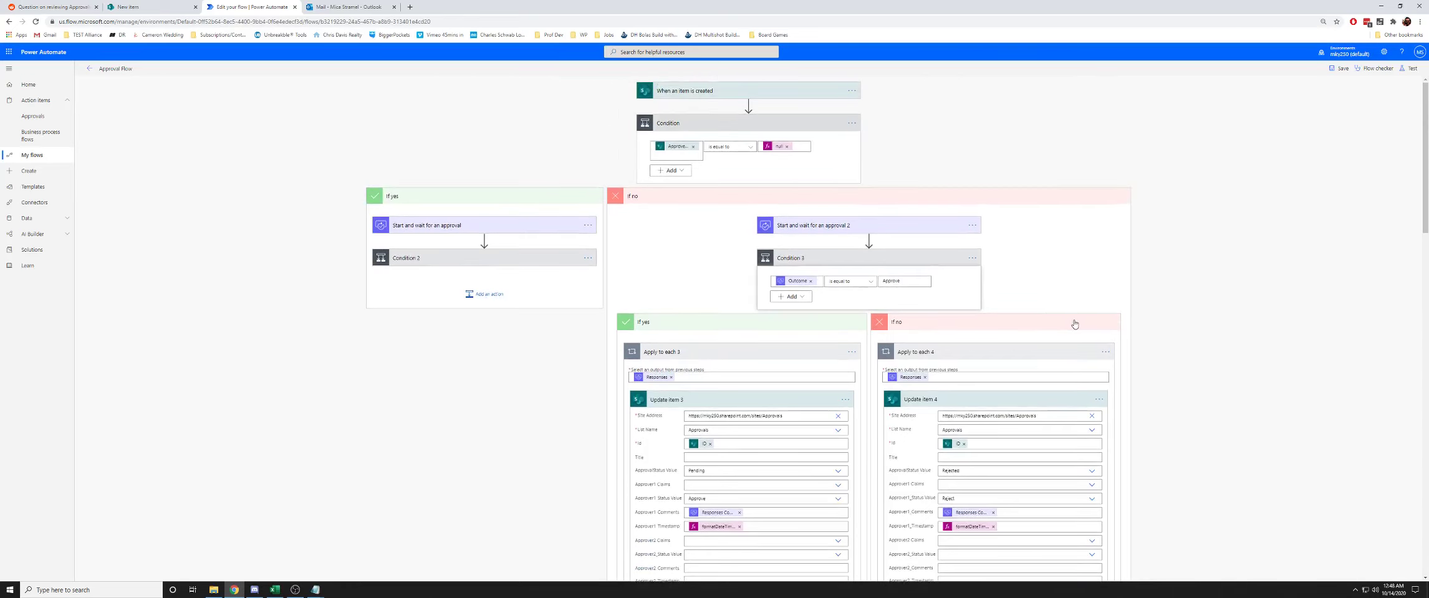